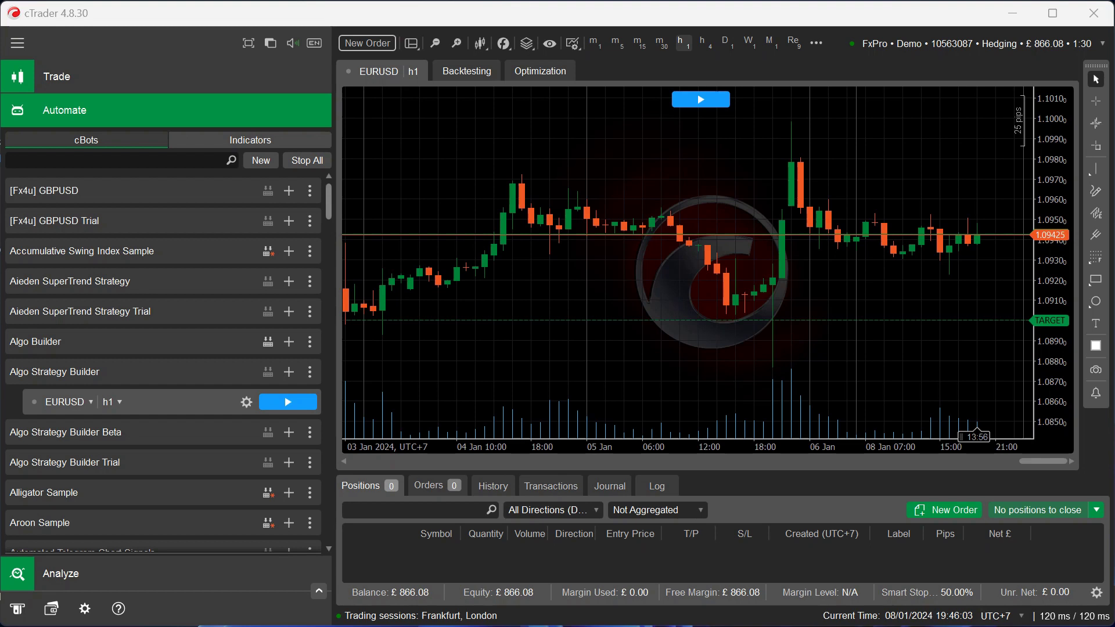
# - Launch the Algo Strategy Builder cBot and verify the license to continue
pyautogui.click(288, 402)
pyautogui.click(668, 379)
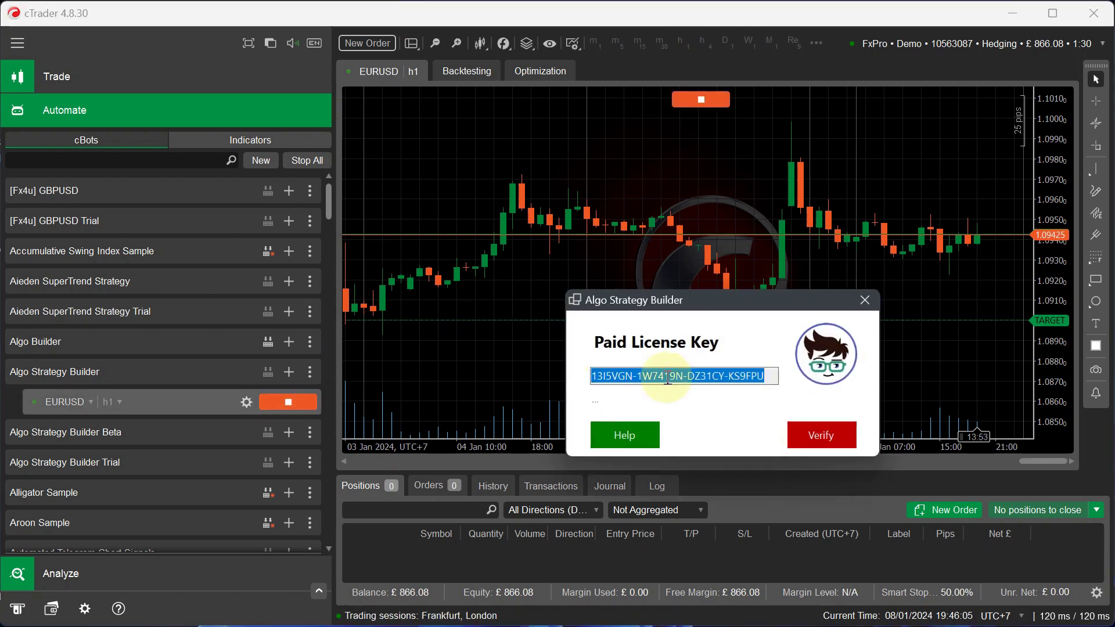
pyautogui.click(841, 440)
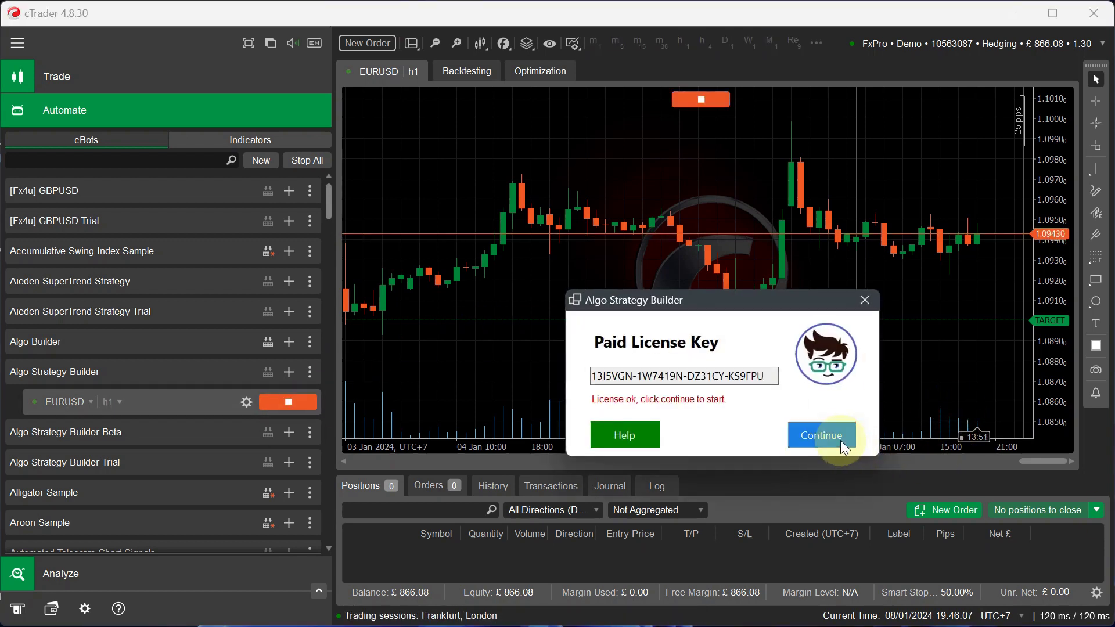
pyautogui.click(841, 440)
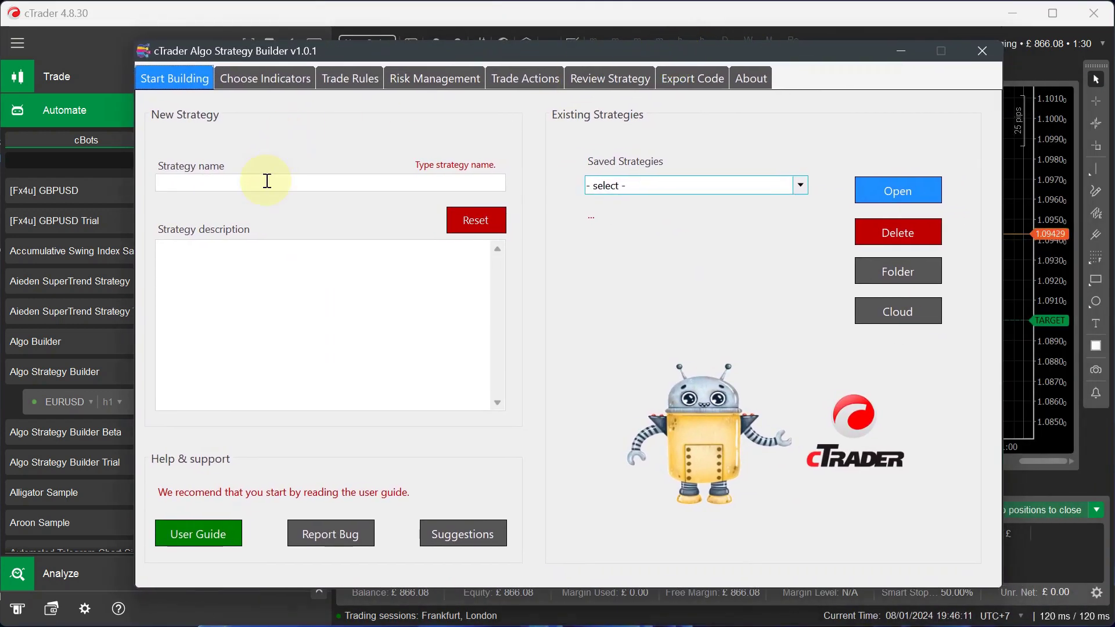
# - Name the strategy 'RSI Telegram Alerts' with description 'This cbot will send telegram alerts.'
pyautogui.click(265, 182)
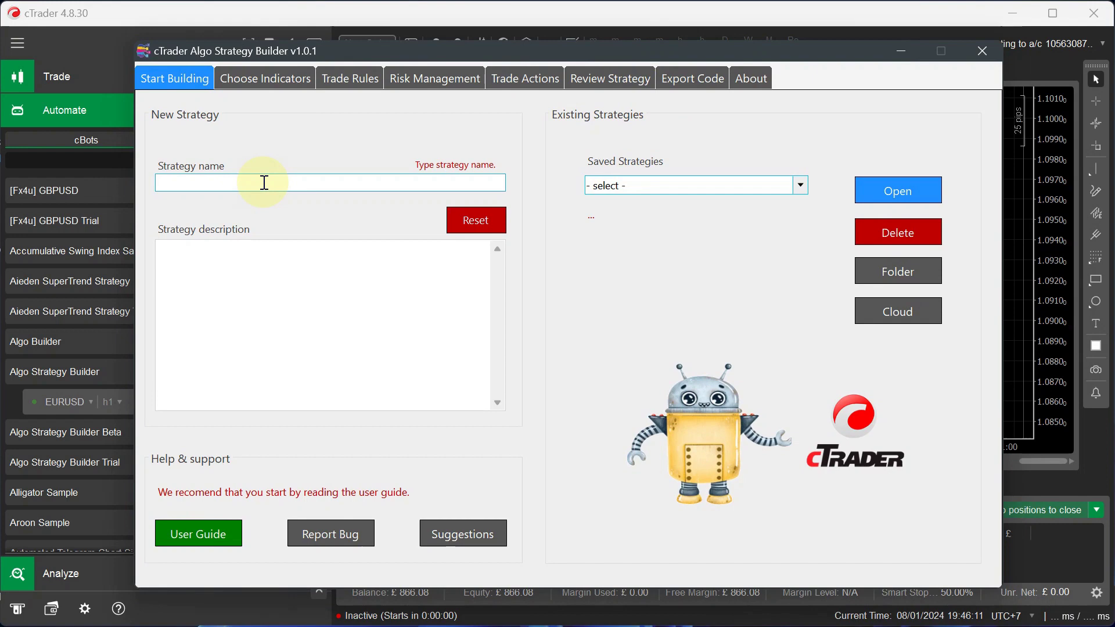
pyautogui.write('RSI Te')
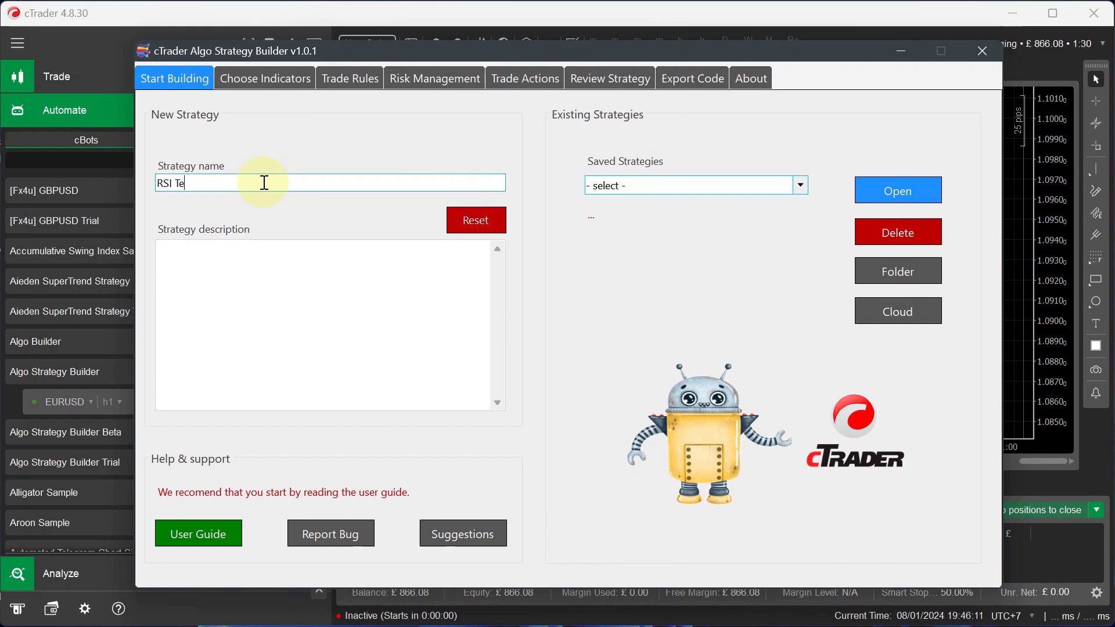
pyautogui.write('legram ')
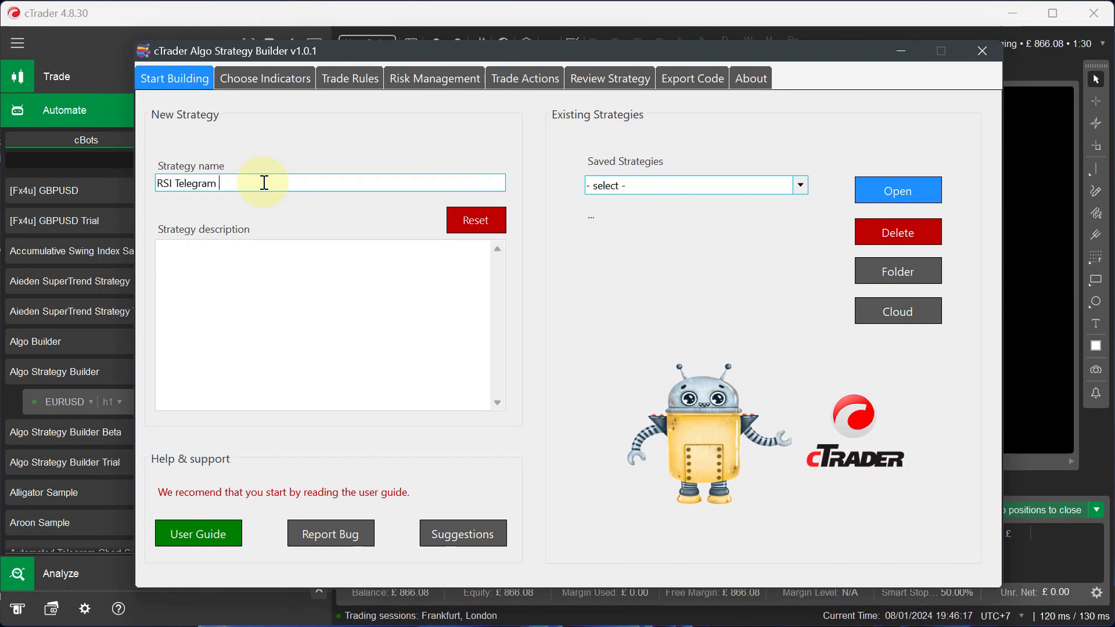
pyautogui.write('Alerts')
pyautogui.click(291, 335)
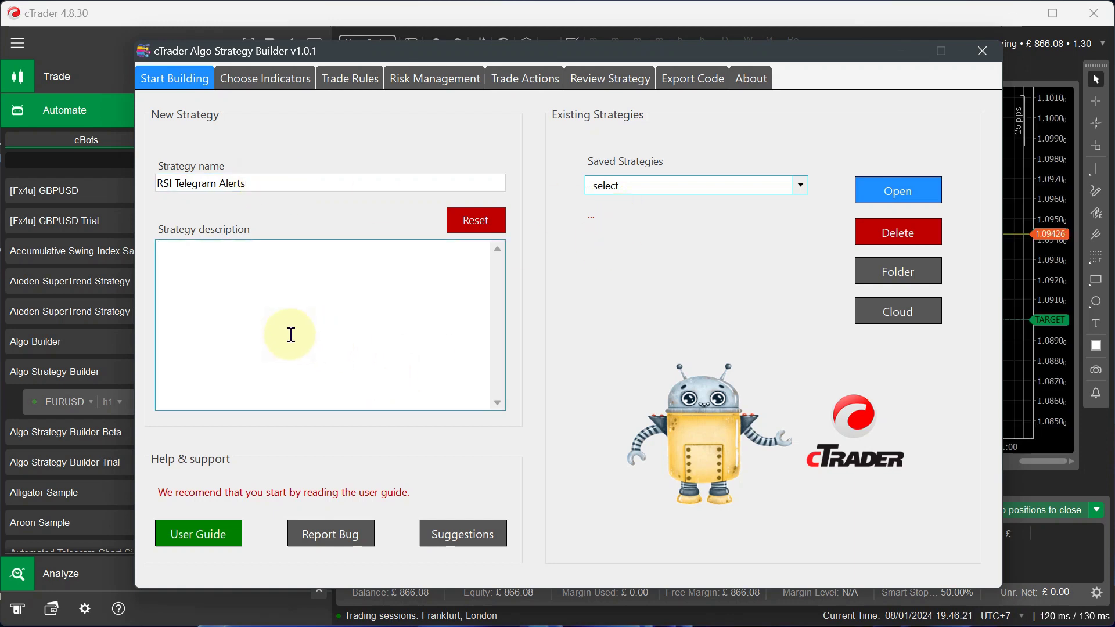
pyautogui.write('This cbot will send telegram ')
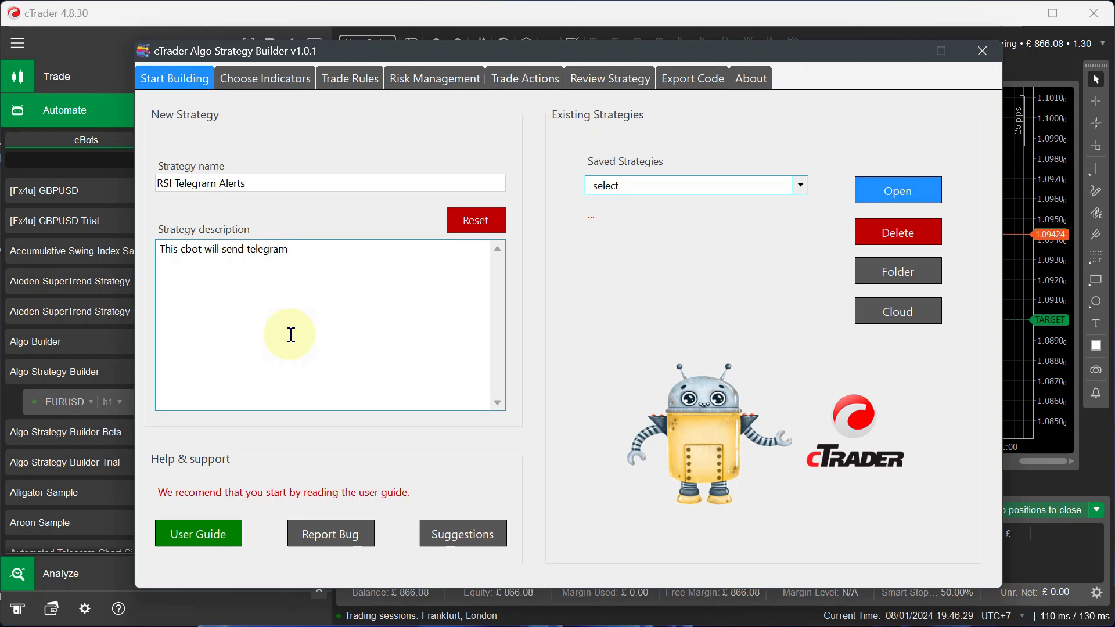
pyautogui.write('alerts.')
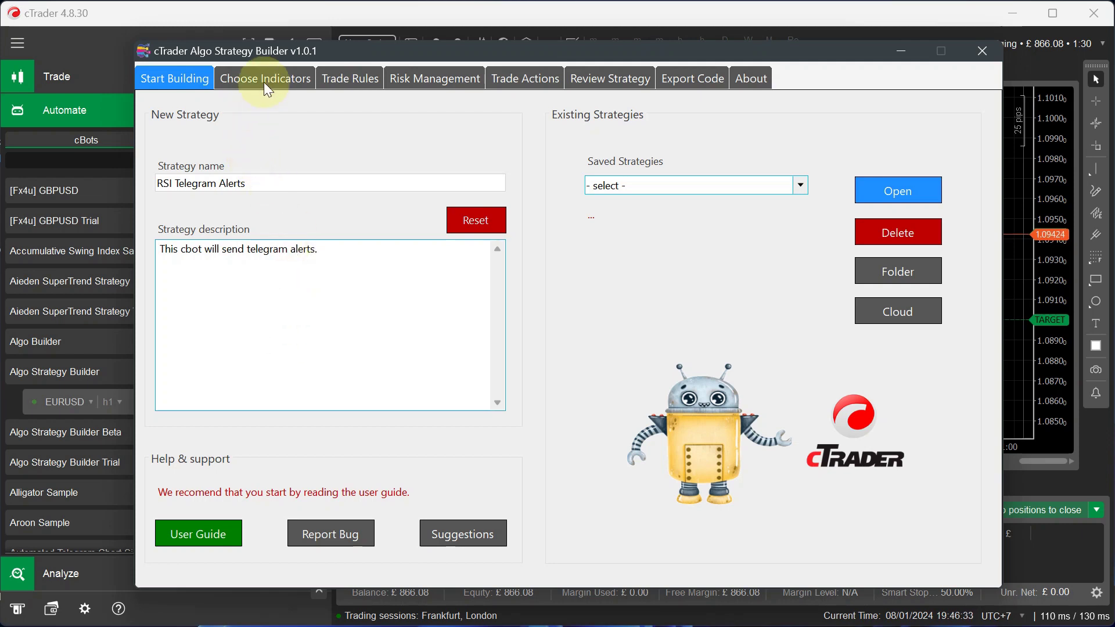
# - Add an Oscillators Relative Strength Index on Minute5, period 14, levels 70/30
pyautogui.click(266, 79)
pyautogui.click(275, 158)
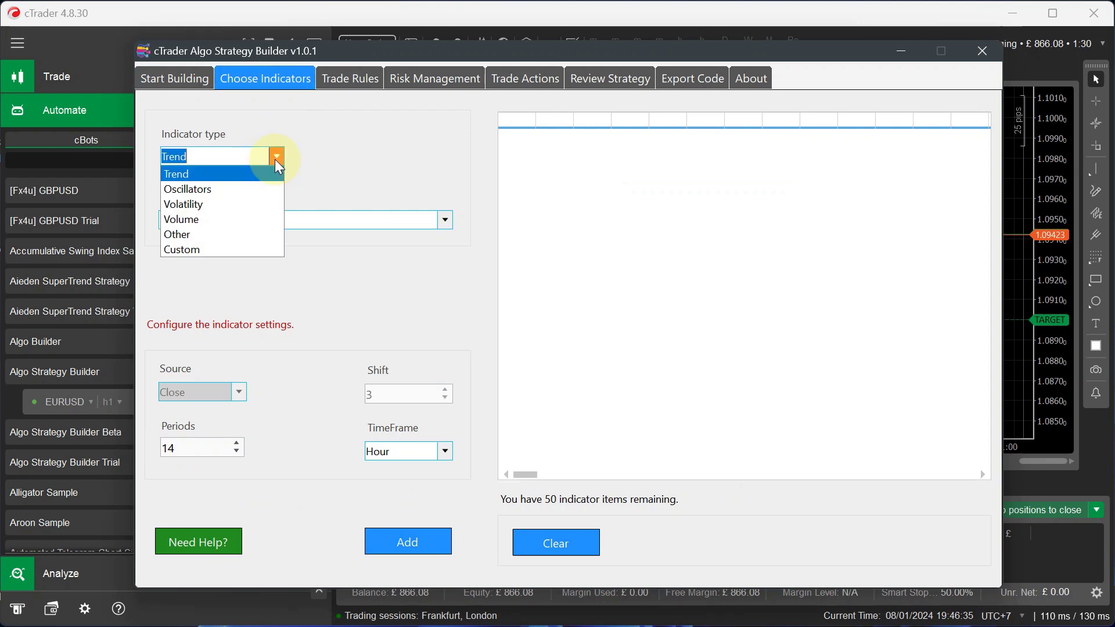
pyautogui.click(241, 187)
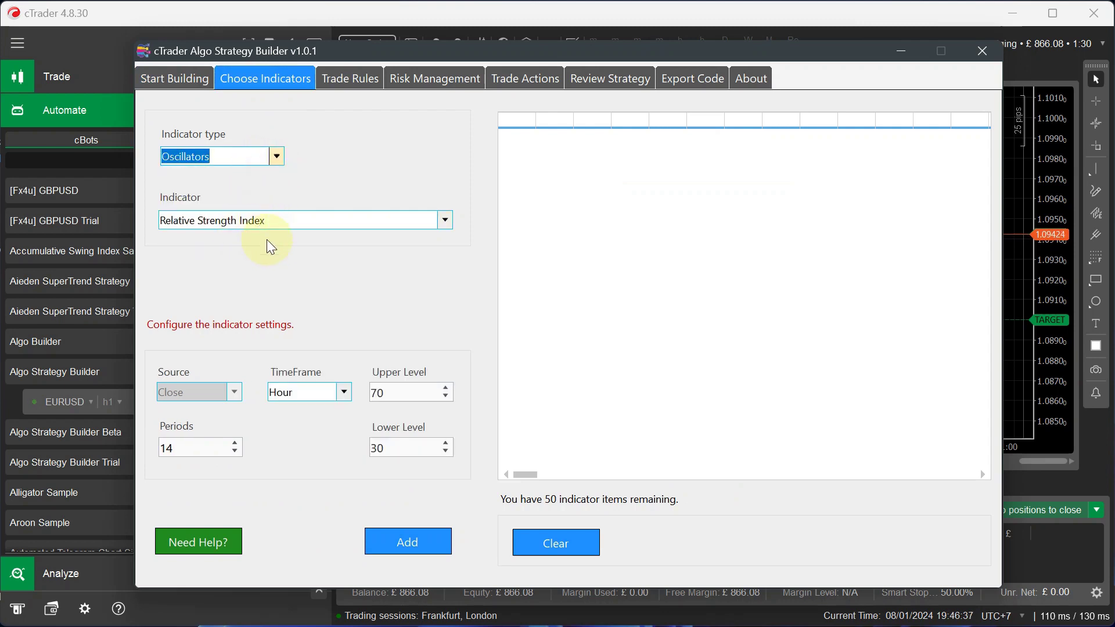
pyautogui.click(345, 393)
pyautogui.scroll(4, 313, 413)
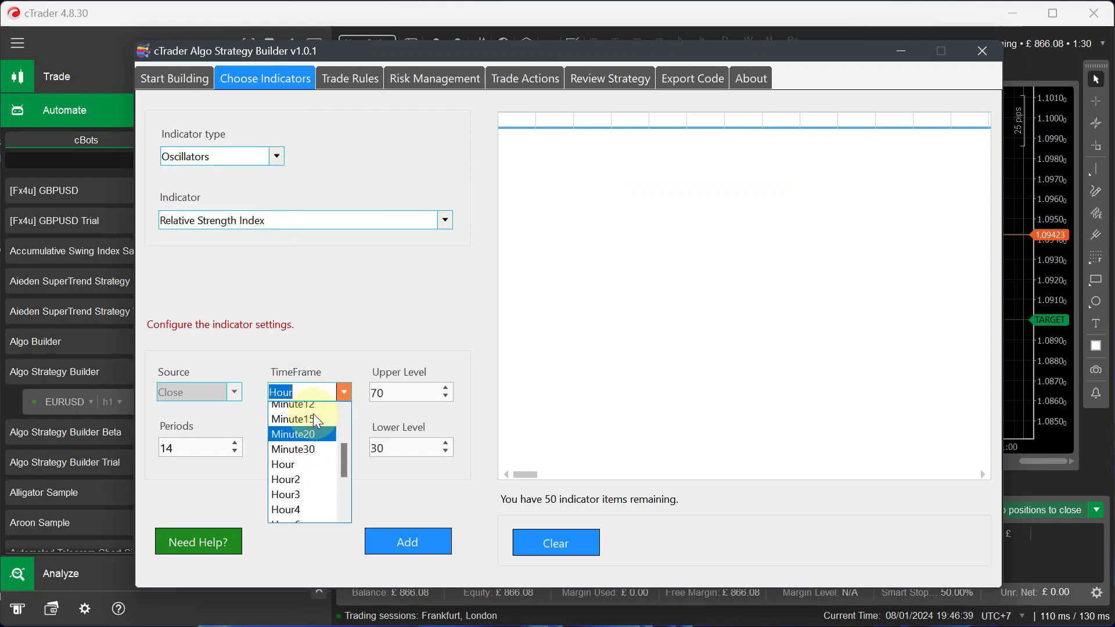
pyautogui.click(298, 468)
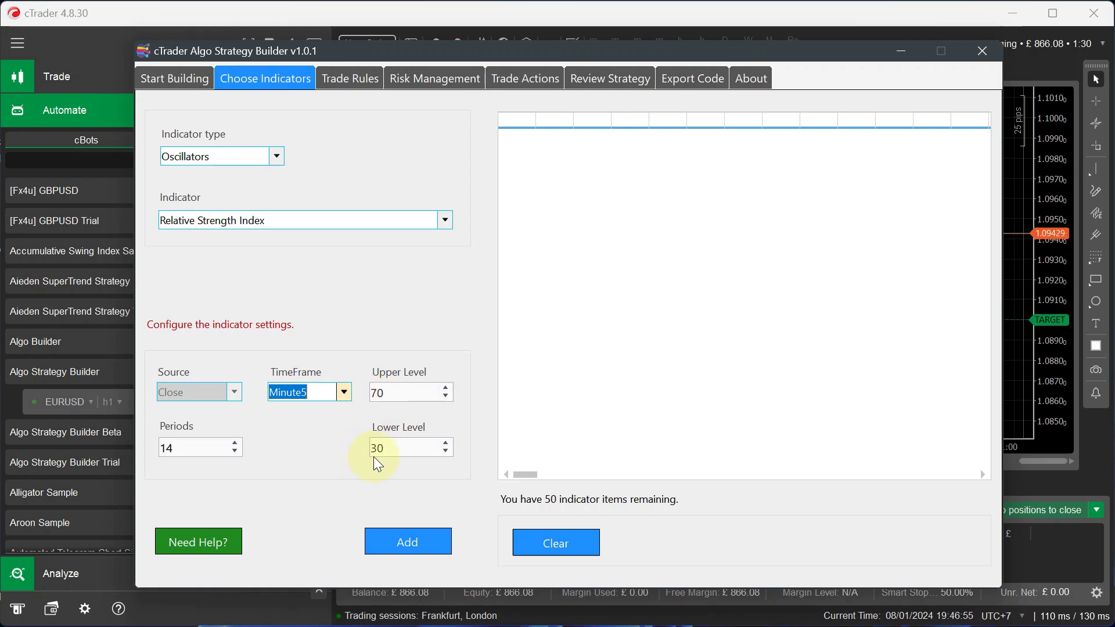
pyautogui.click(423, 545)
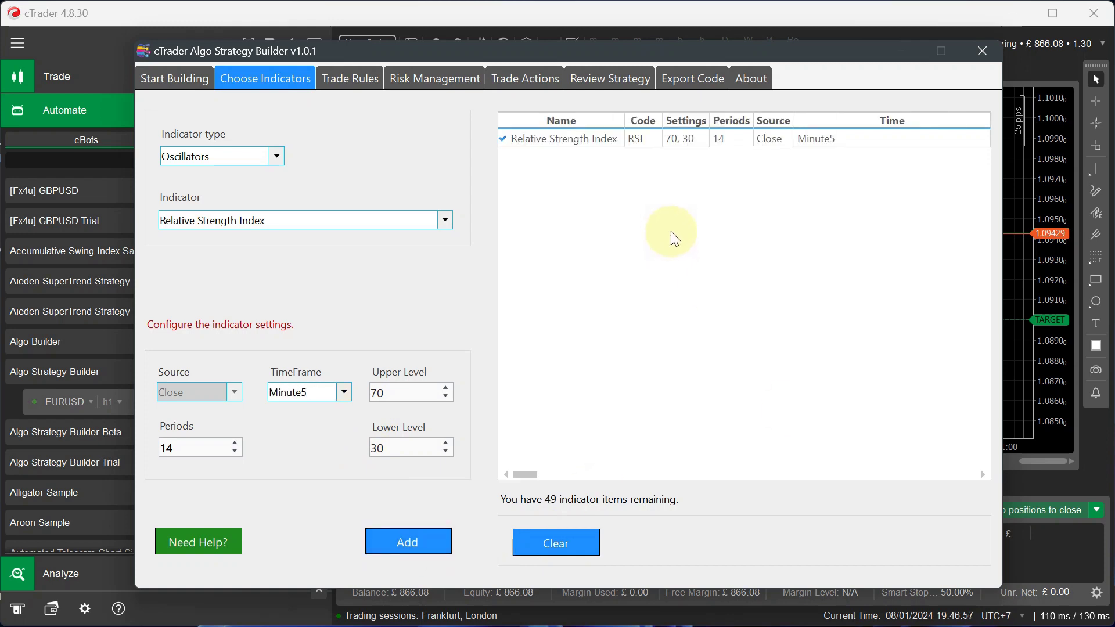
# - Save a bullish trade rule: RSI Bullish Signal, second indicator Not Required, and widen the columns
pyautogui.click(361, 81)
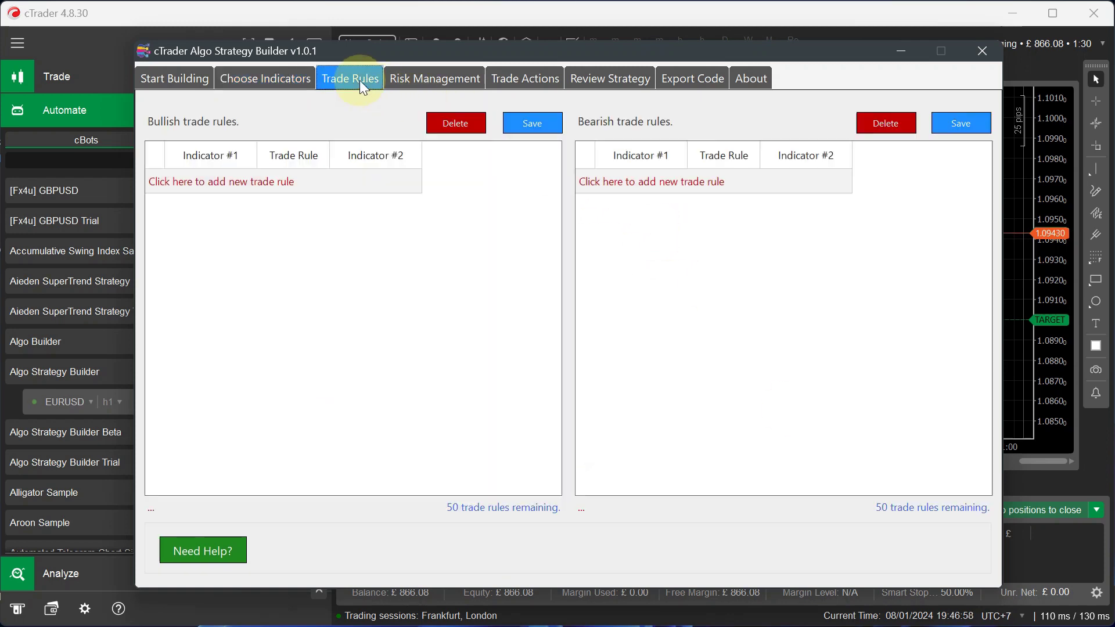
pyautogui.click(238, 182)
pyautogui.click(246, 181)
pyautogui.click(200, 204)
pyautogui.click(290, 182)
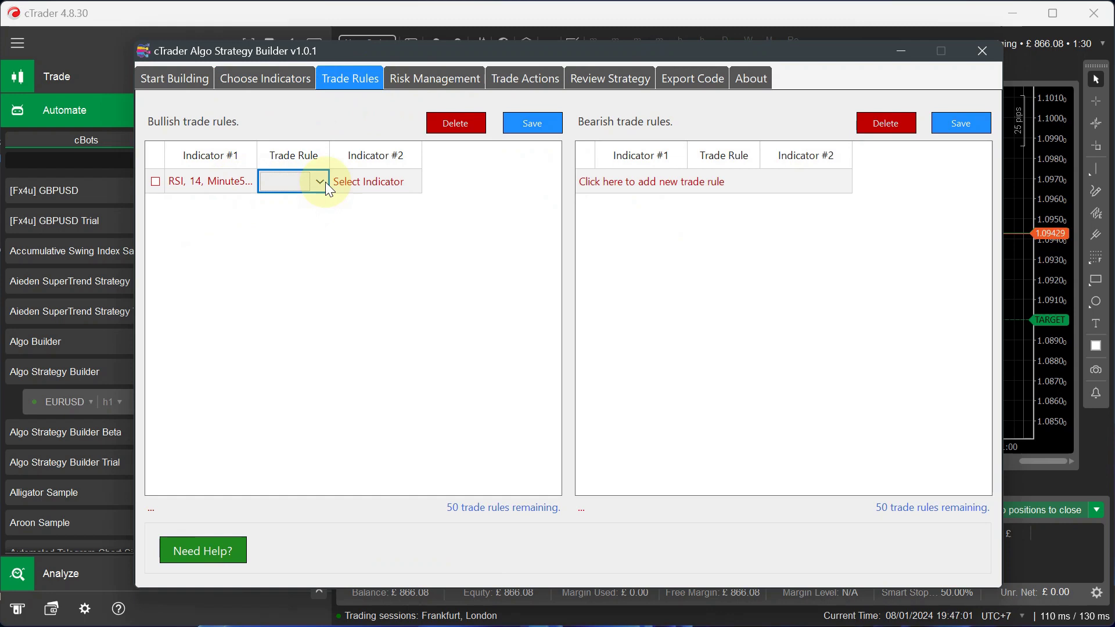
pyautogui.click(319, 182)
pyautogui.click(302, 200)
pyautogui.click(390, 185)
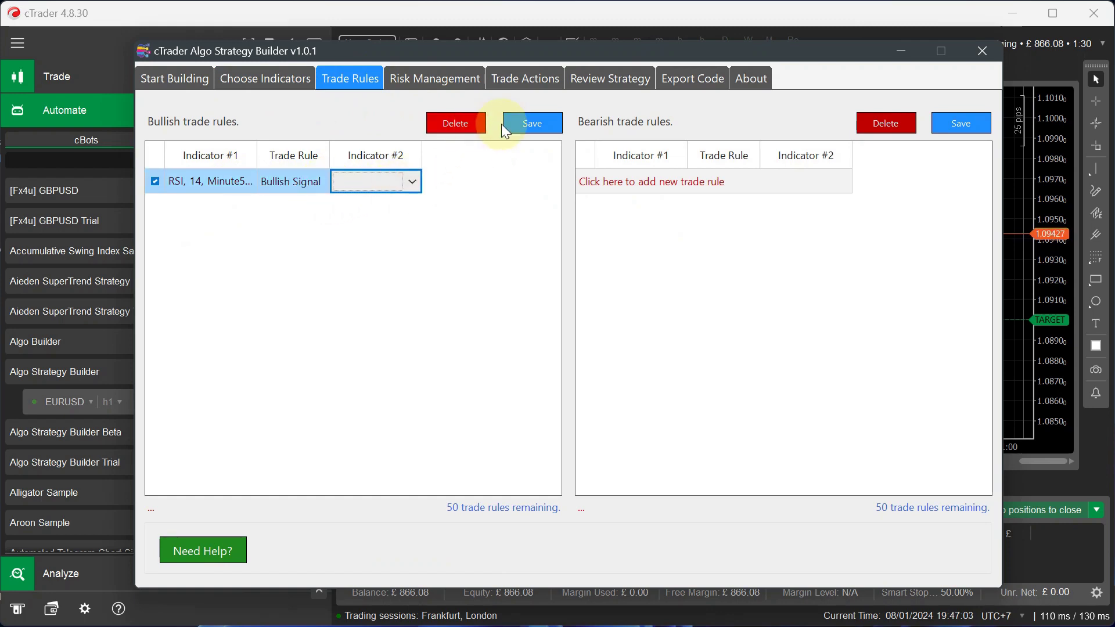
pyautogui.click(517, 122)
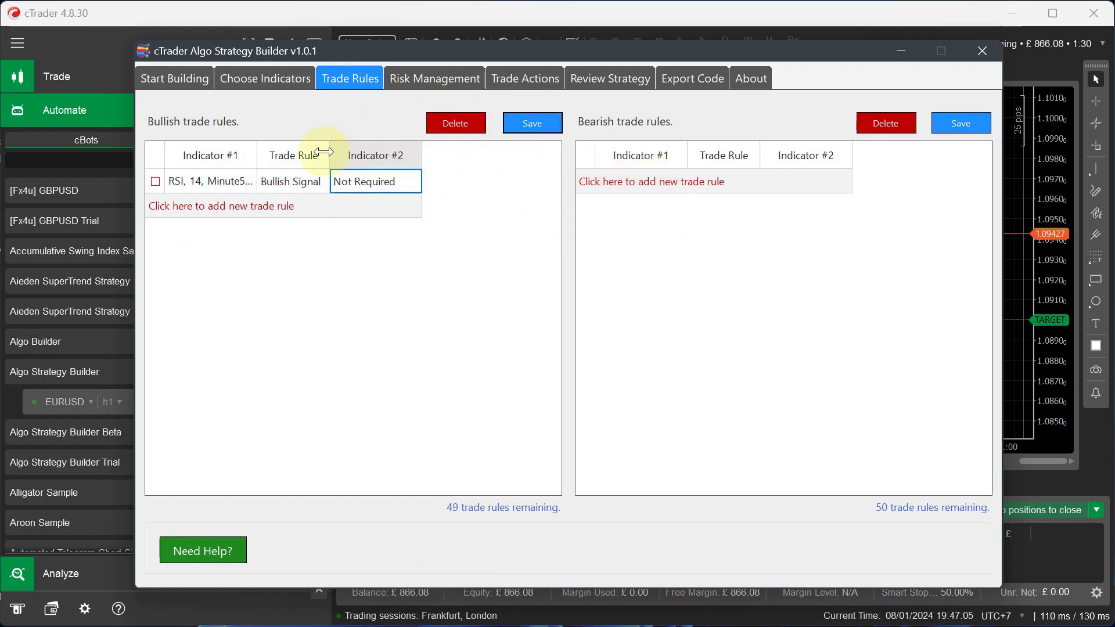
pyautogui.moveTo(331, 150); pyautogui.dragTo(377, 151)
pyautogui.moveTo(259, 150); pyautogui.dragTo(295, 151)
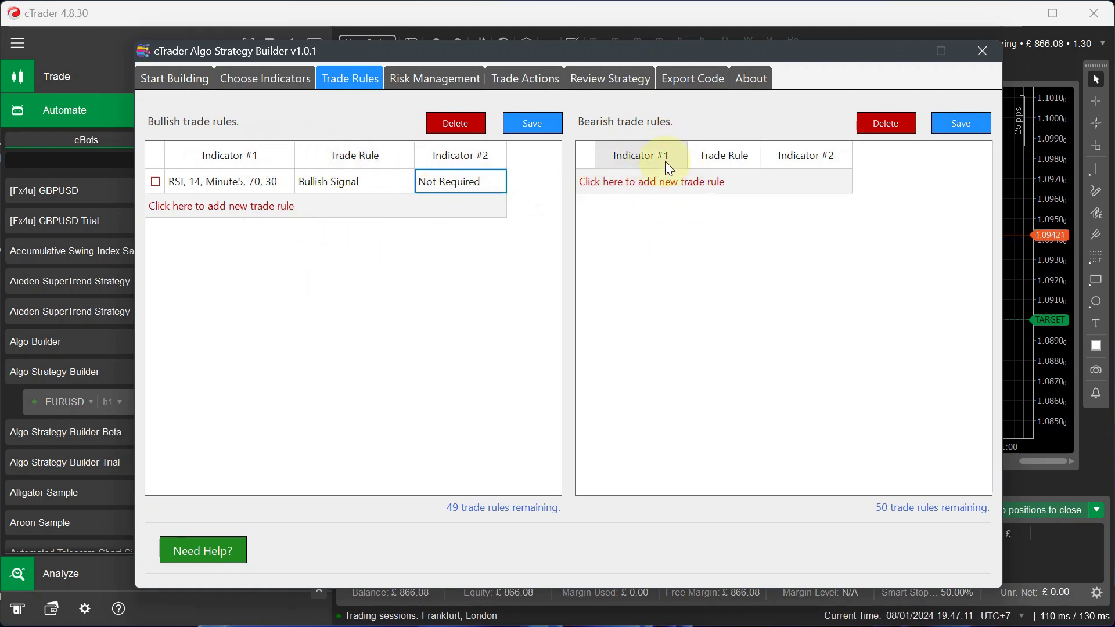
# - Save a bearish trade rule on the RSI Bearish Signal, second indicator Not Required
pyautogui.click(666, 179)
pyautogui.click(667, 181)
pyautogui.click(642, 205)
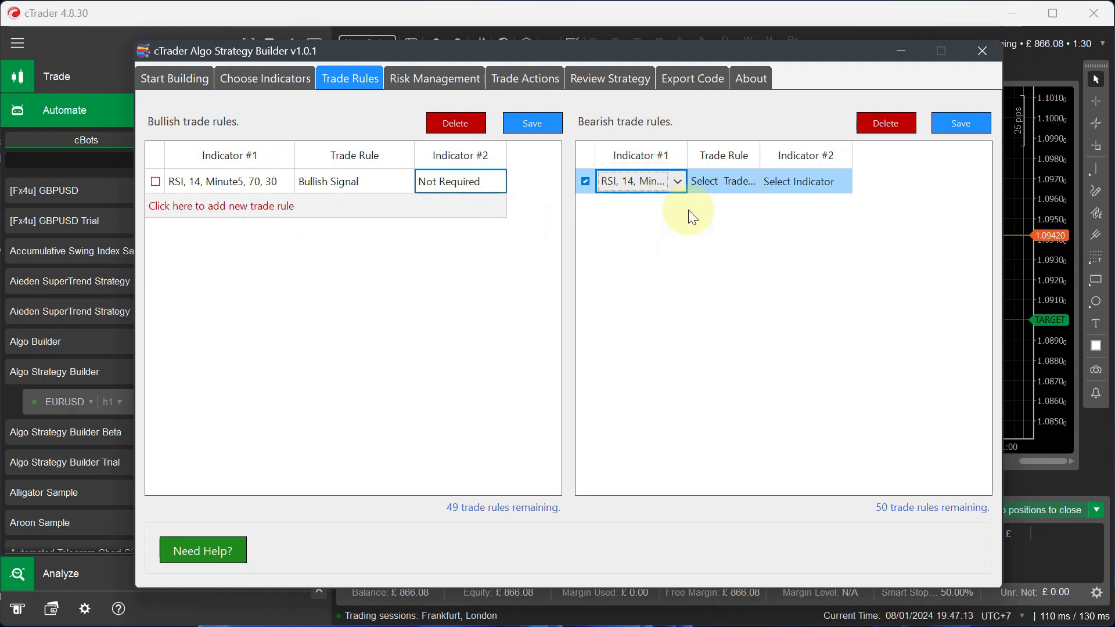
pyautogui.click(737, 182)
pyautogui.click(738, 183)
pyautogui.click(743, 199)
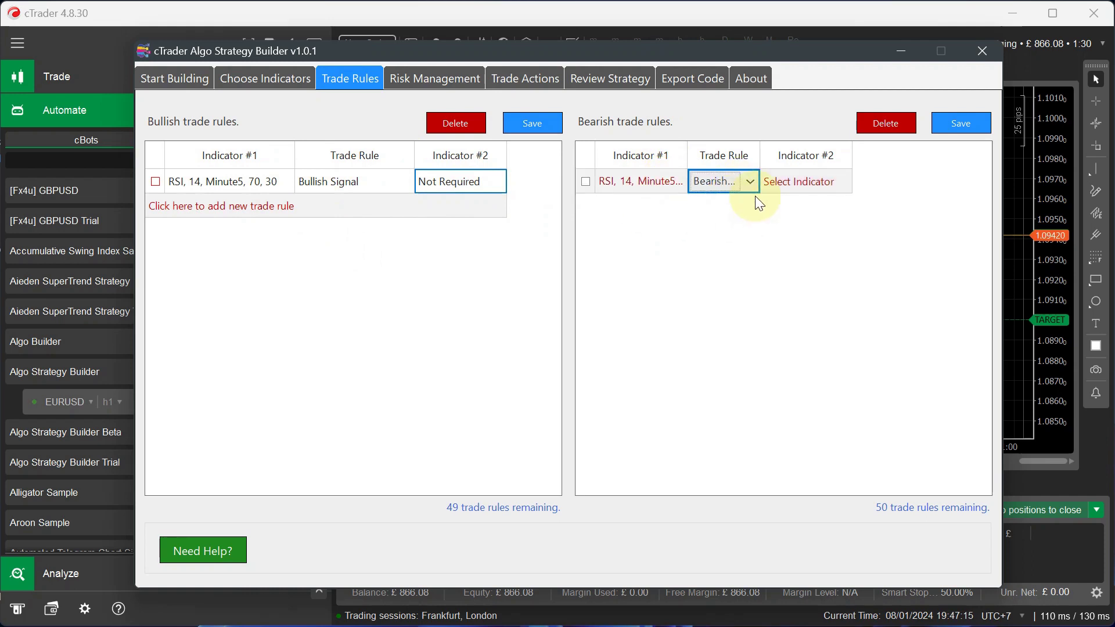
pyautogui.click(802, 187)
pyautogui.click(974, 127)
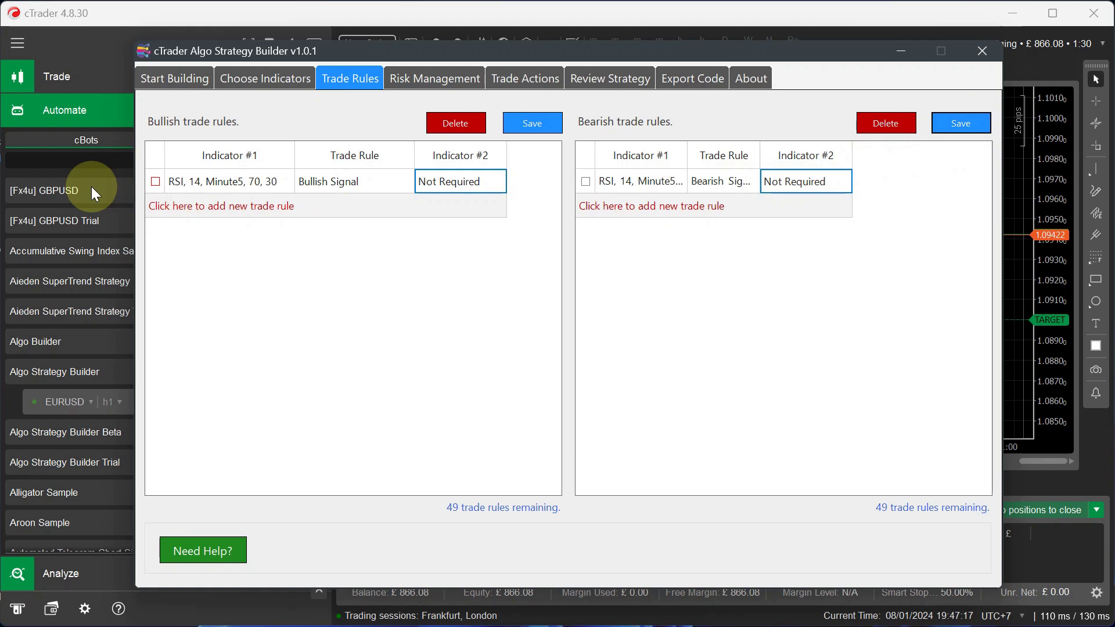
pyautogui.click(465, 245)
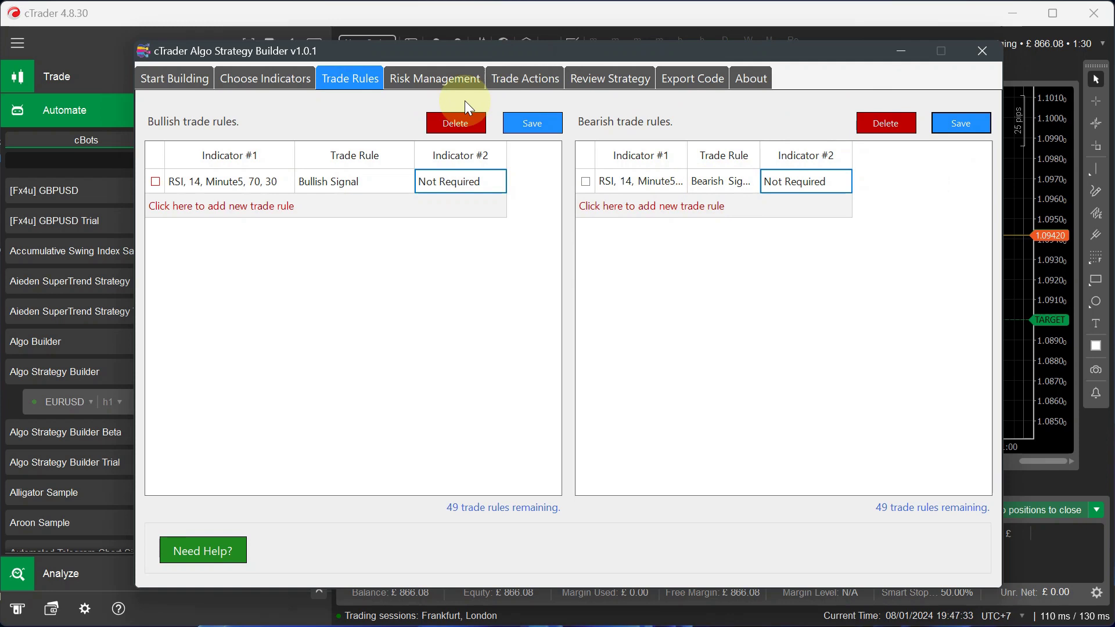
# - On Trade Actions, enter the alert e-mail address and turn on e-mail alerts
pyautogui.click(408, 79)
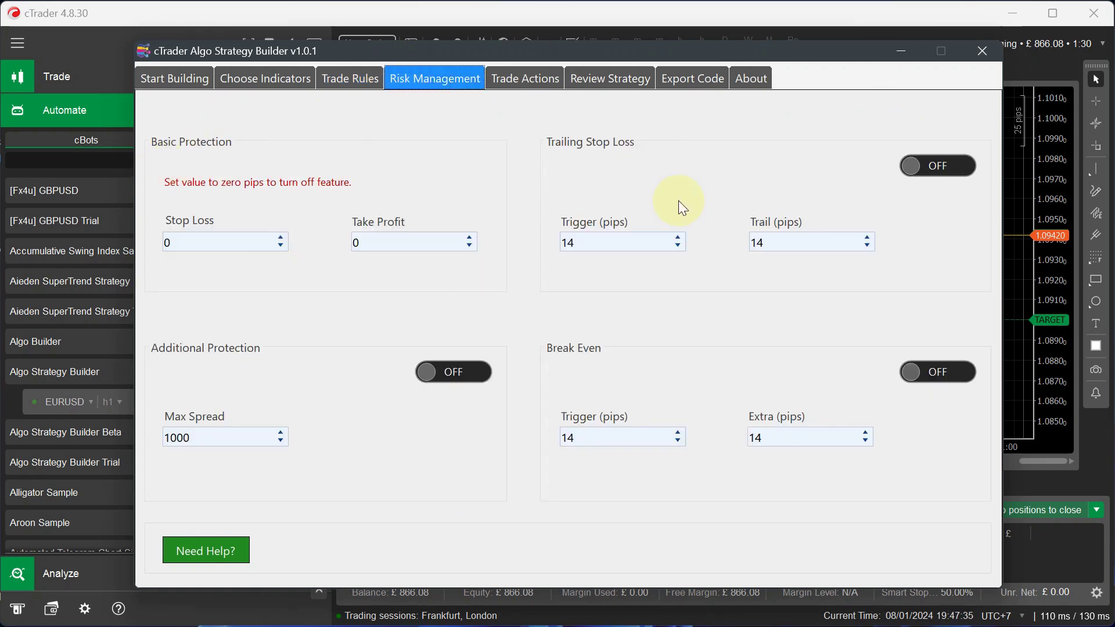
pyautogui.click(529, 79)
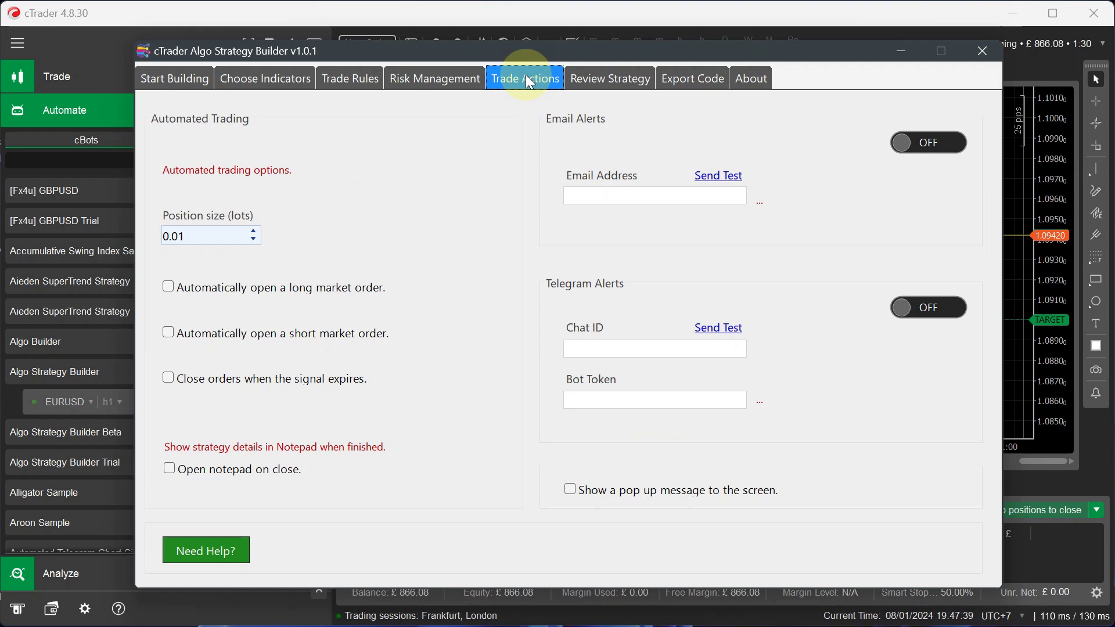
pyautogui.click(175, 284)
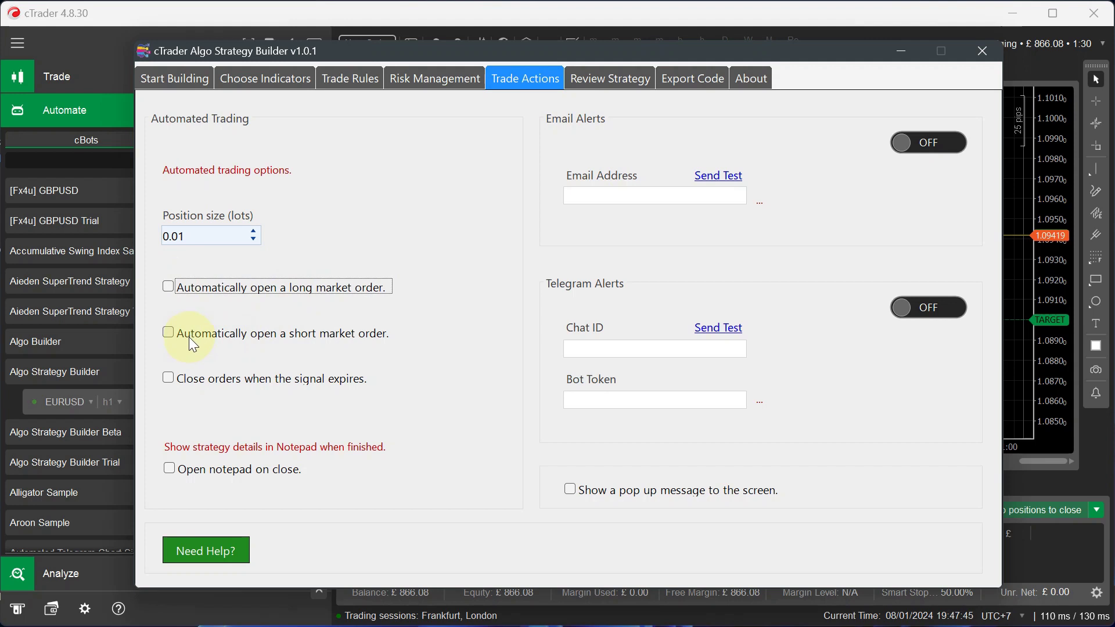
pyautogui.click(637, 194)
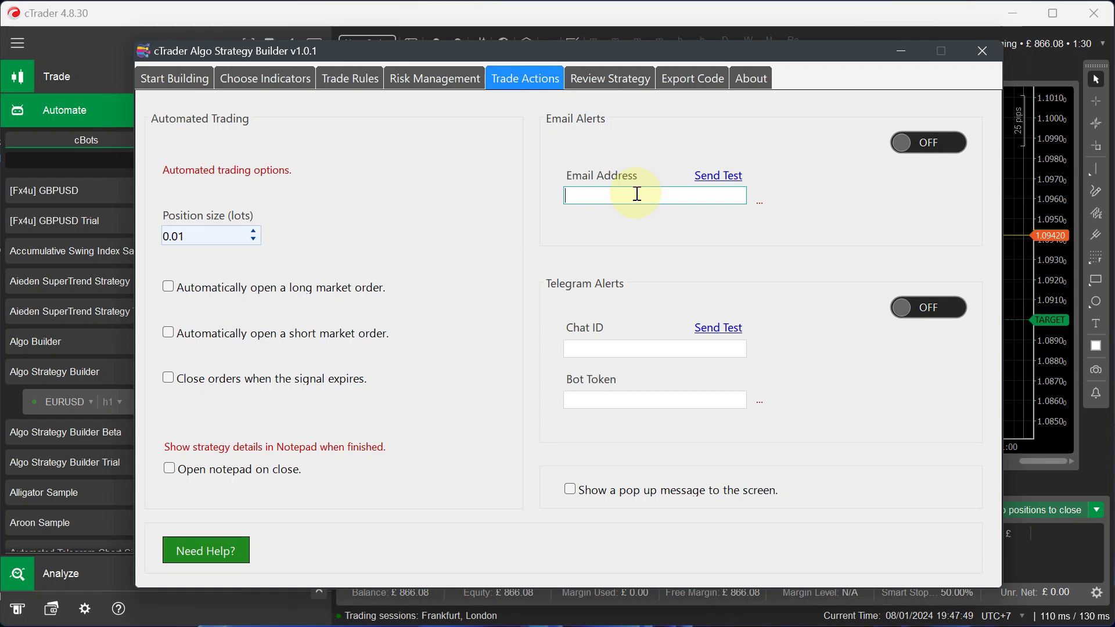
pyautogui.click(940, 145)
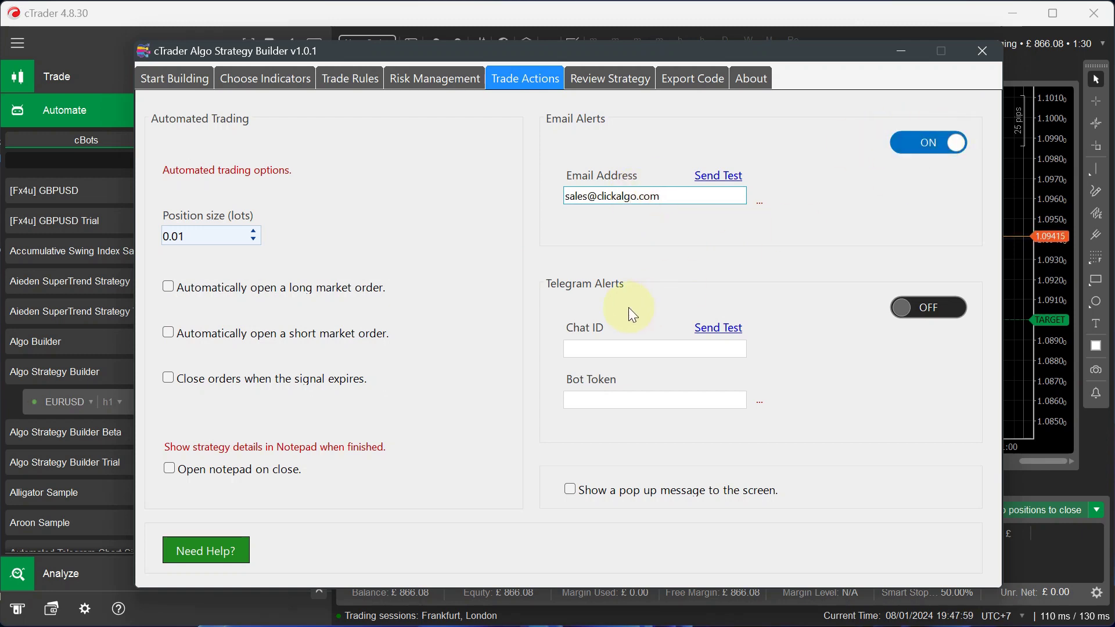
# - Turn on Telegram alerts with the chat ID and bot token, add pop-up messages, and review the strategy
pyautogui.click(598, 347)
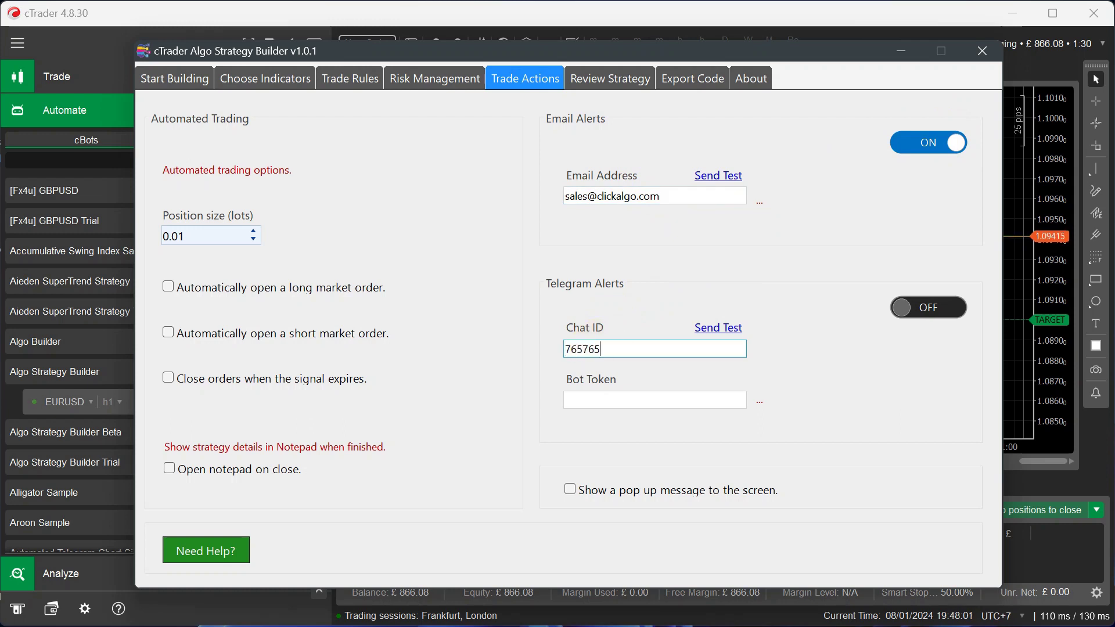
pyautogui.click(603, 397)
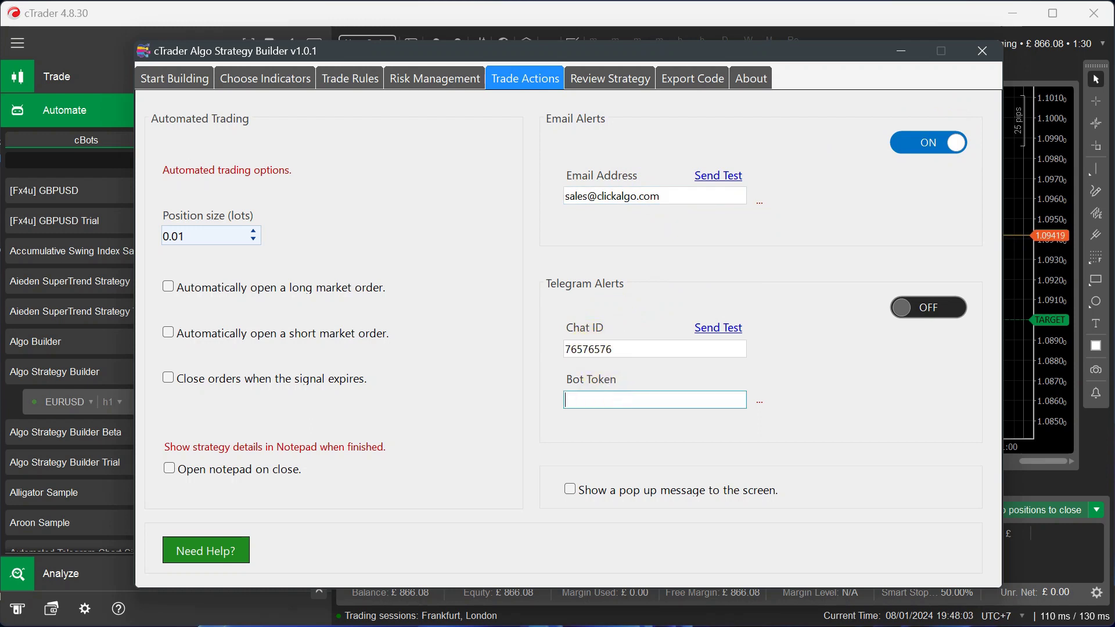
pyautogui.click(567, 400)
pyautogui.press('BackSpace')
pyautogui.click(936, 318)
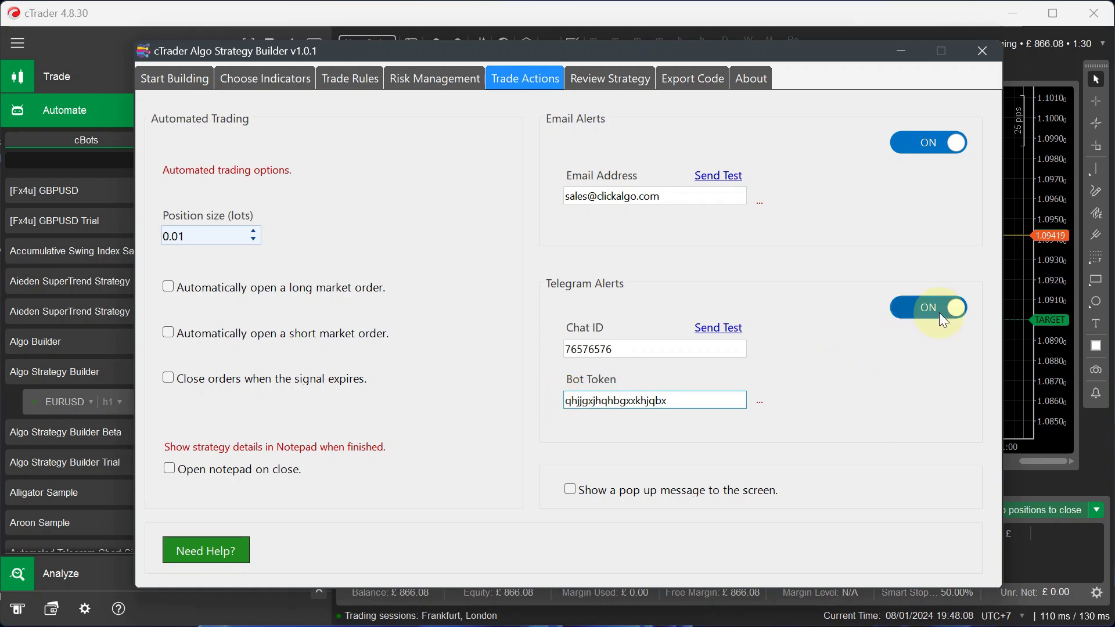
pyautogui.click(572, 489)
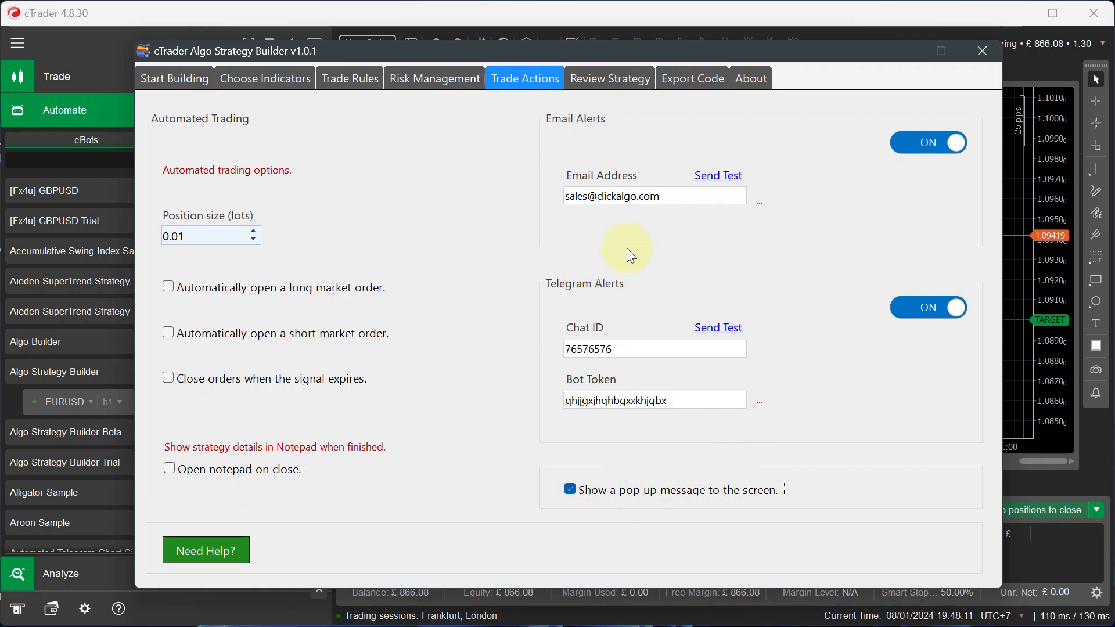
pyautogui.click(618, 88)
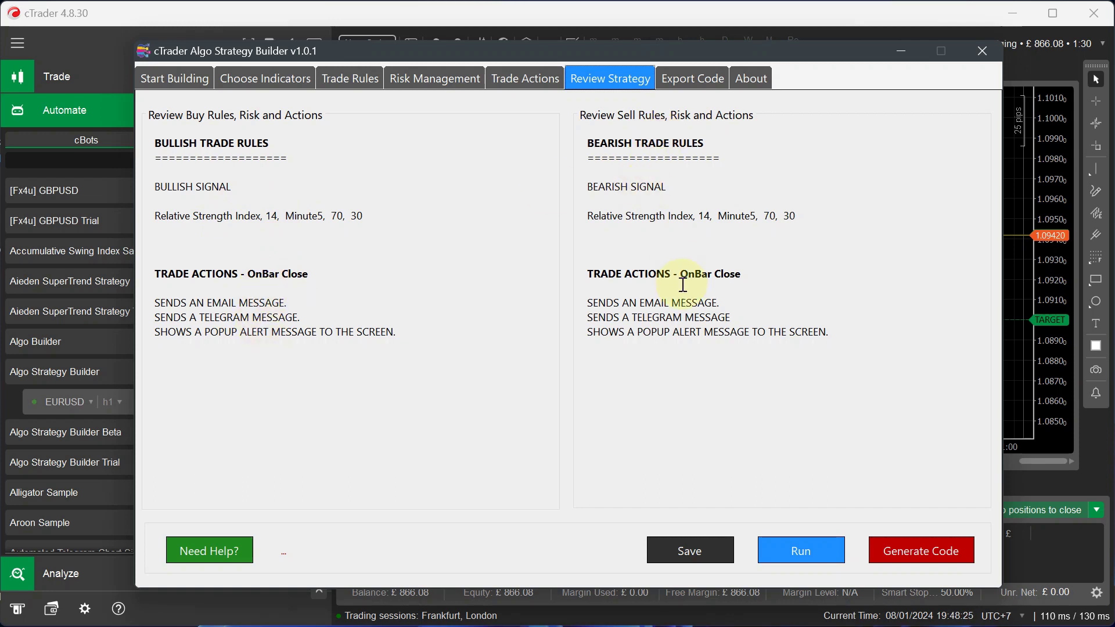
# - Generate the 262-line cBot code on Export Code and copy it all
pyautogui.click(908, 560)
pyautogui.click(807, 564)
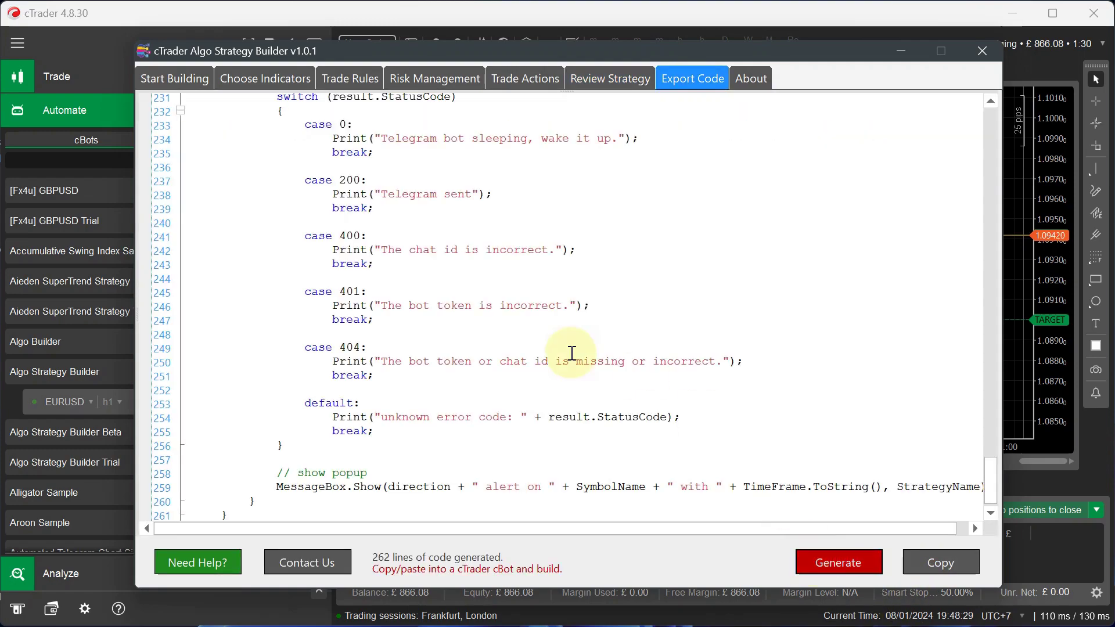
pyautogui.scroll(20, 572, 353)
pyautogui.scroll(15, 572, 353)
pyautogui.scroll(-20, 572, 353)
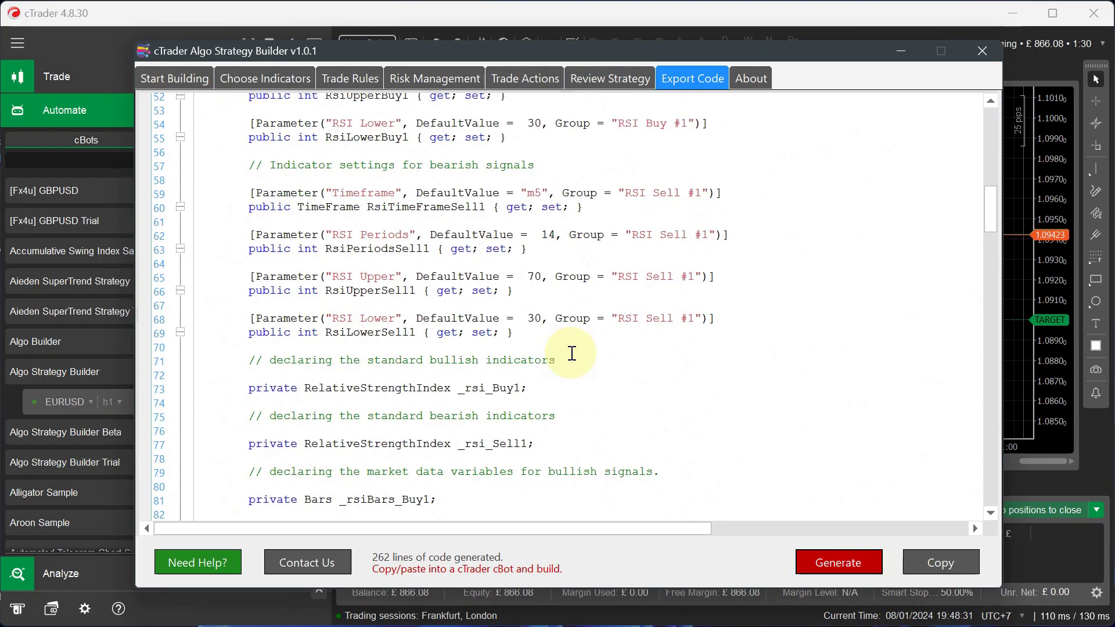
pyautogui.scroll(-20, 572, 353)
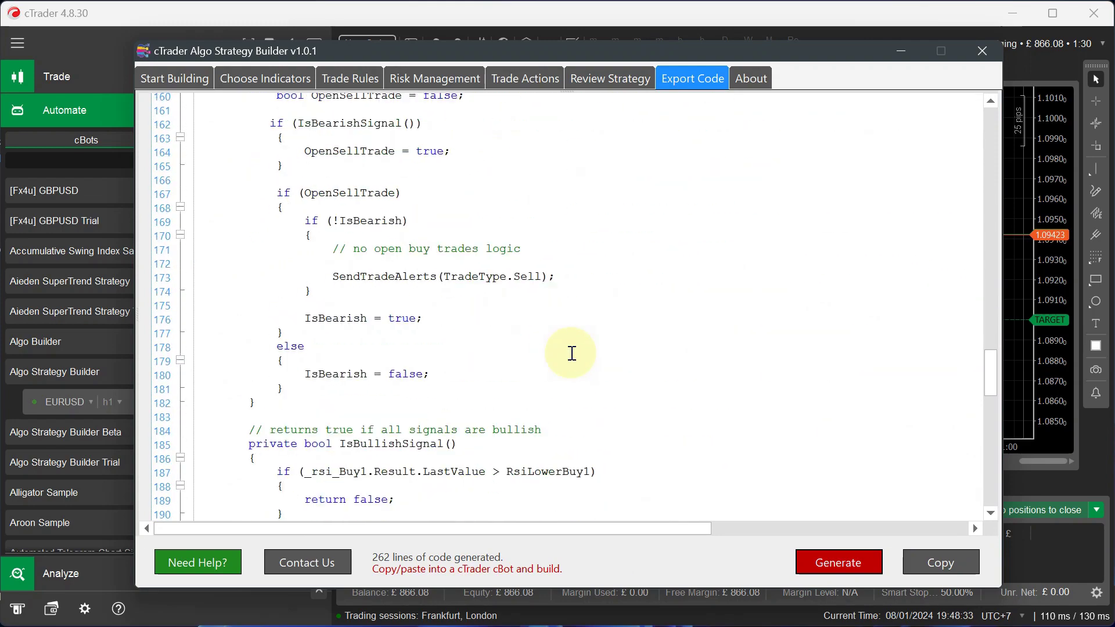
pyautogui.click(938, 563)
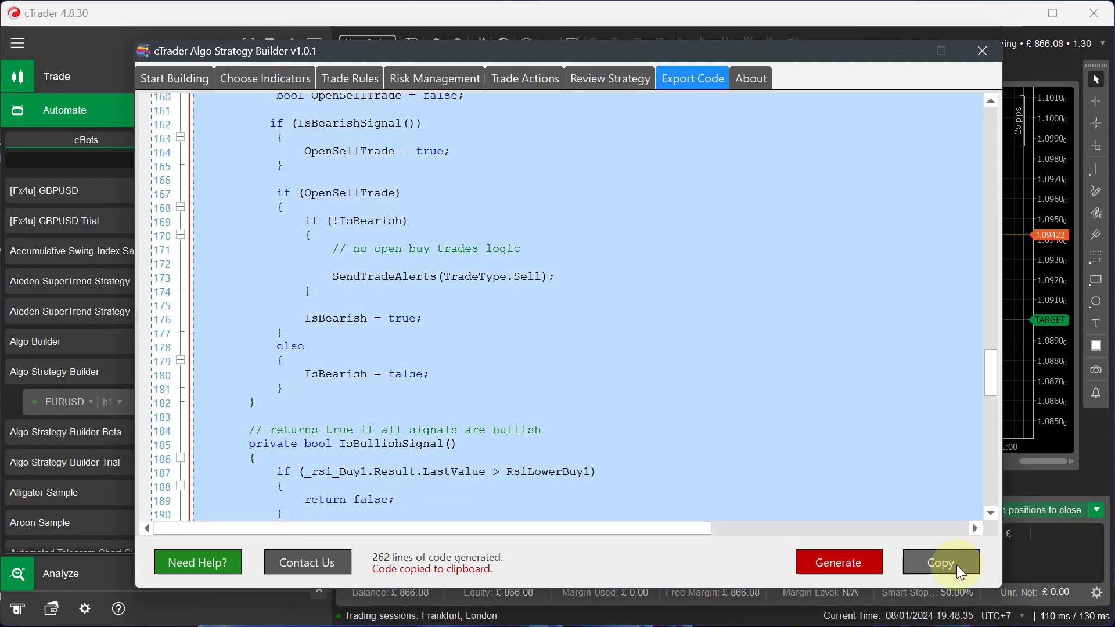
# - Delete the Algo Builder cBot's placeholder source and paste in the generated RSI Telegram Alerts code
pyautogui.click(906, 51)
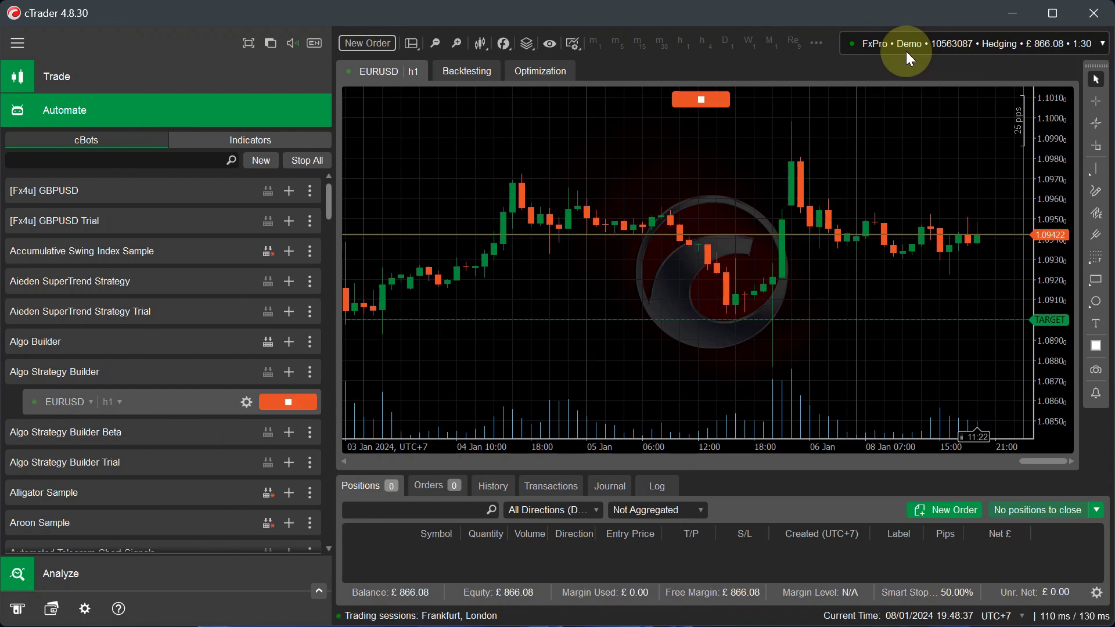
pyautogui.click(131, 343)
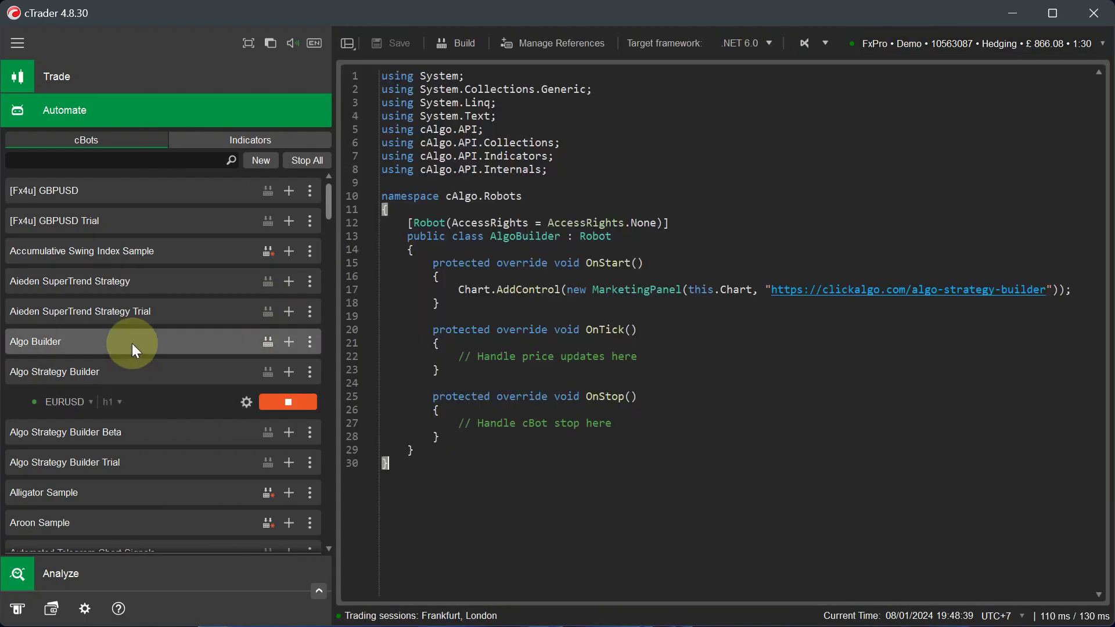
pyautogui.click(697, 293)
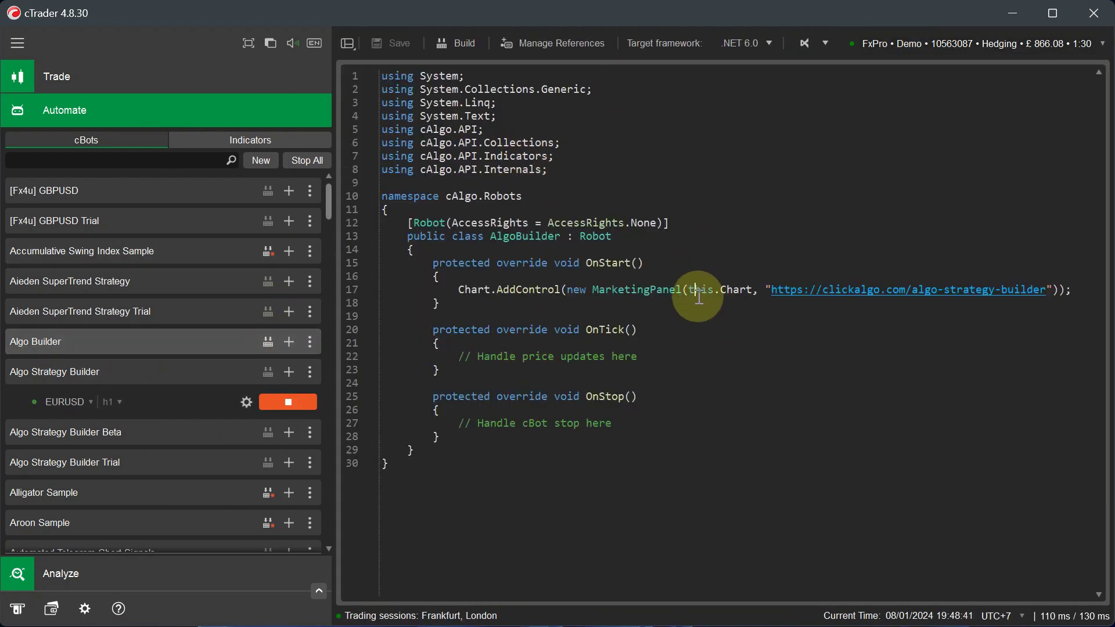
pyautogui.hotkey('ctrl', 'a')
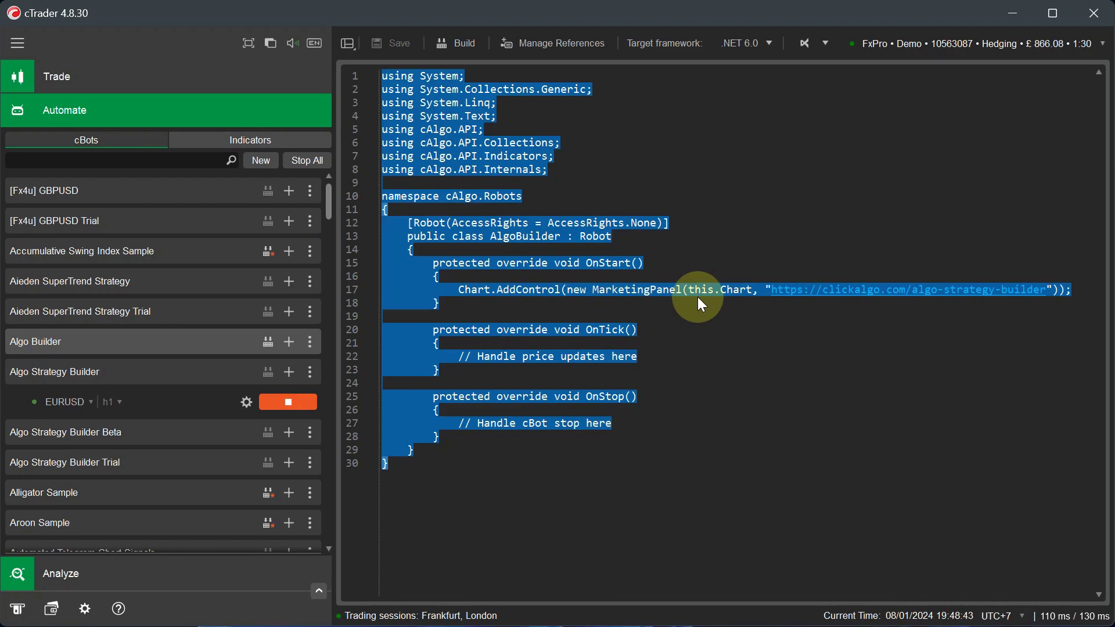
pyautogui.press('BackSpace')
pyautogui.hotkey('ctrl', 'v')
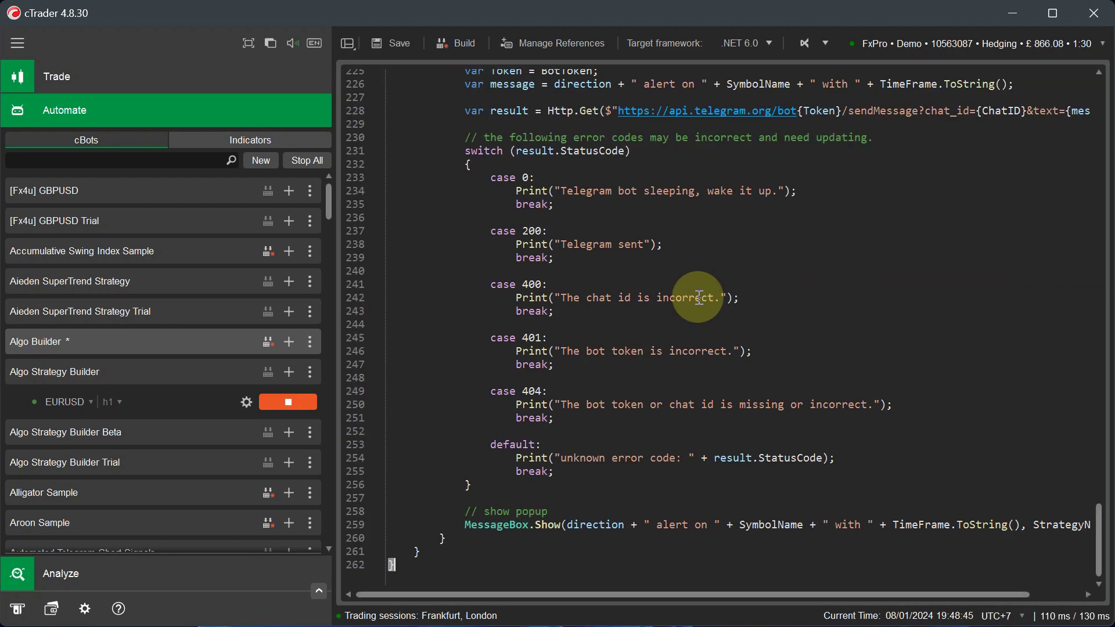
pyautogui.scroll(20, 748, 251)
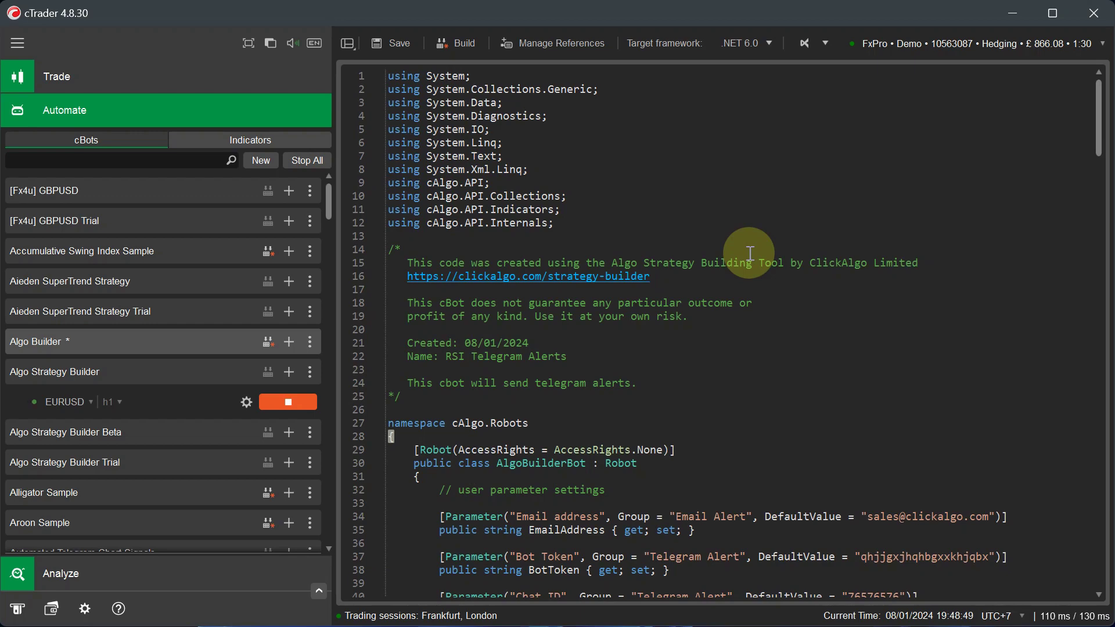
pyautogui.scroll(-2, 752, 251)
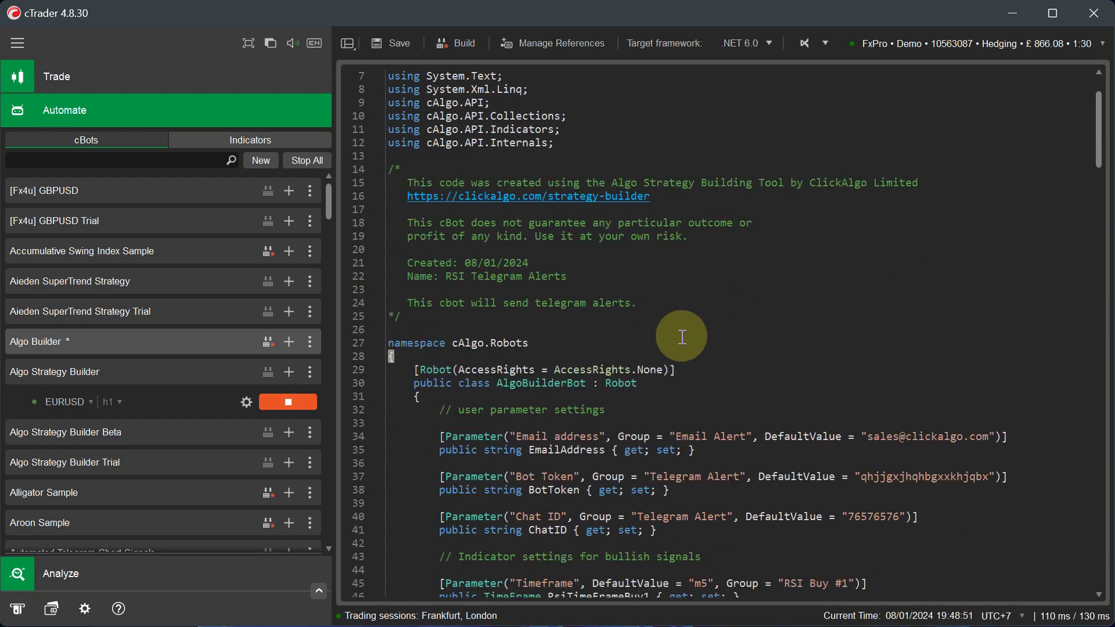
pyautogui.moveTo(654, 366)
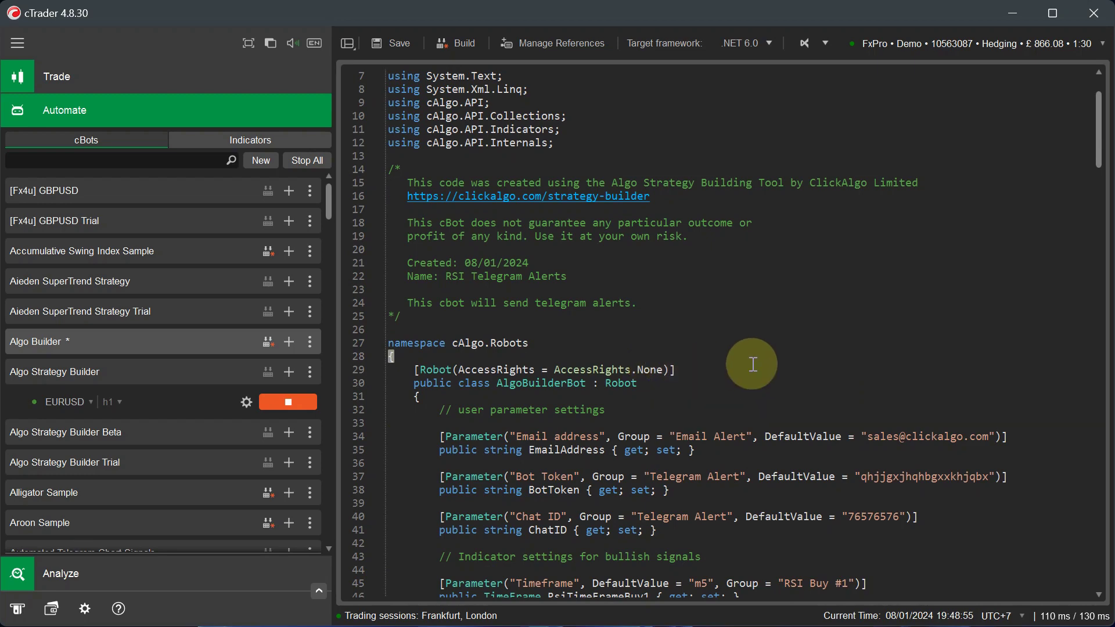
pyautogui.scroll(-2, 749, 364)
pyautogui.scroll(-2, 601, 376)
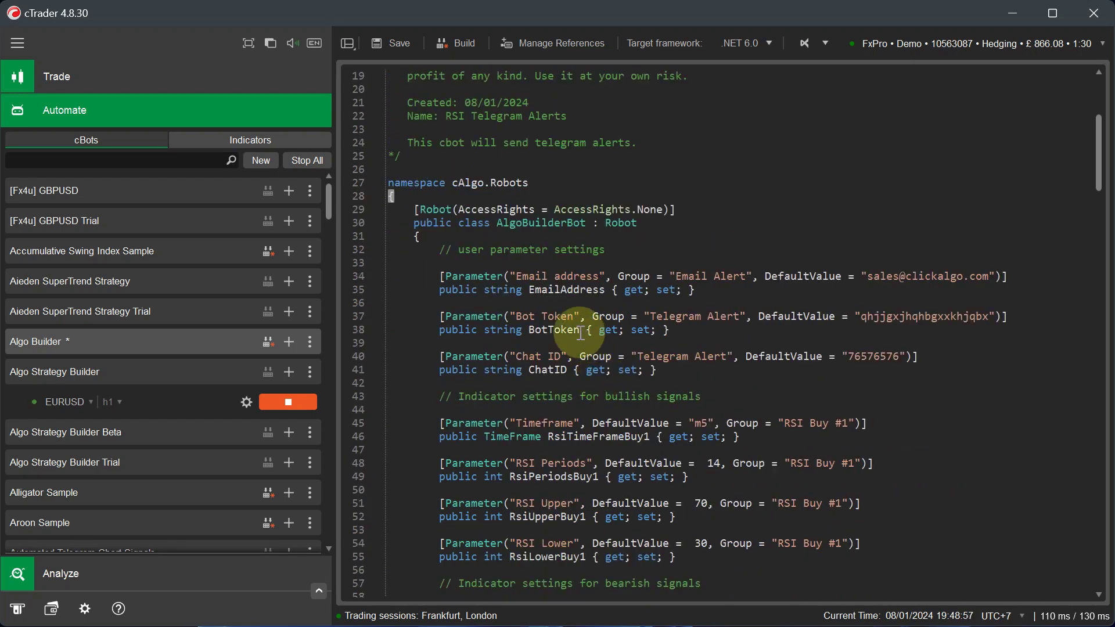
pyautogui.scroll(-2, 580, 377)
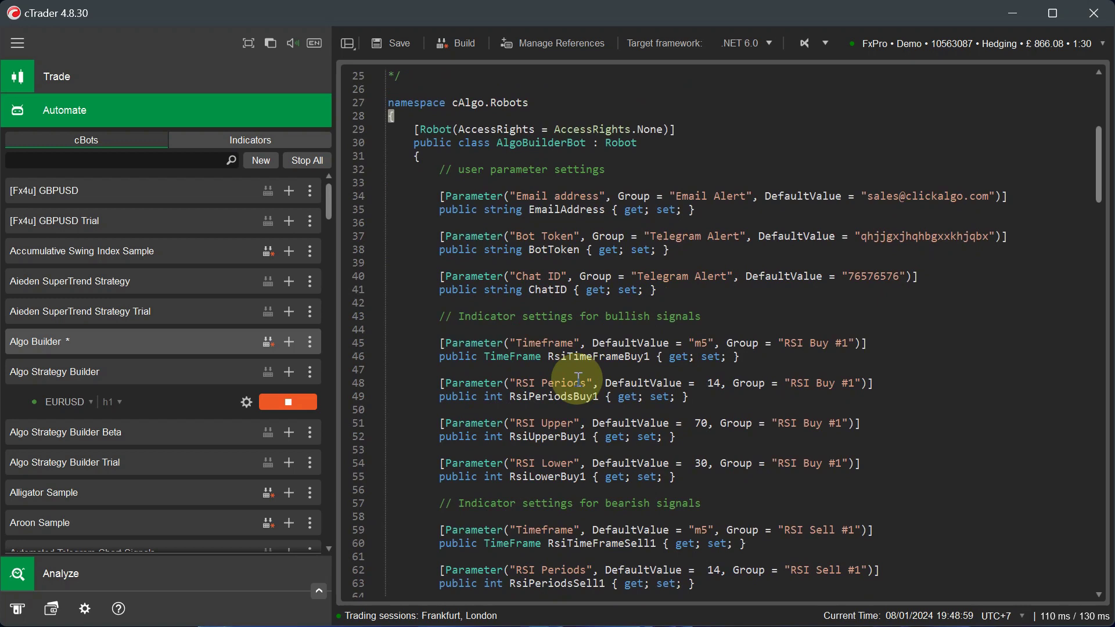
pyautogui.click(269, 341)
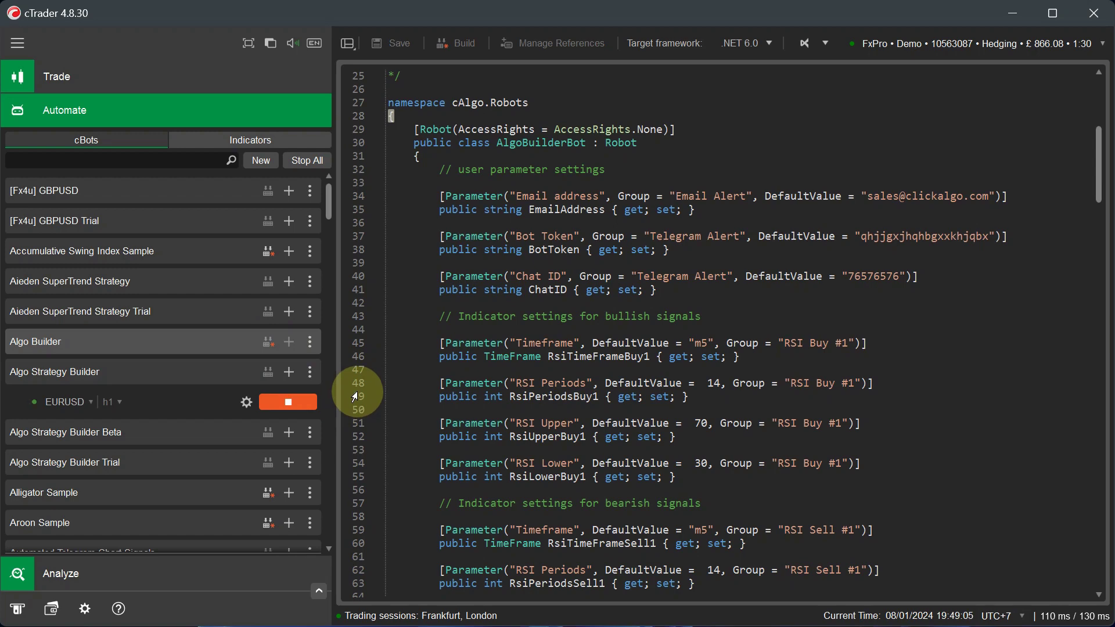
pyautogui.scroll(-1, 598, 347)
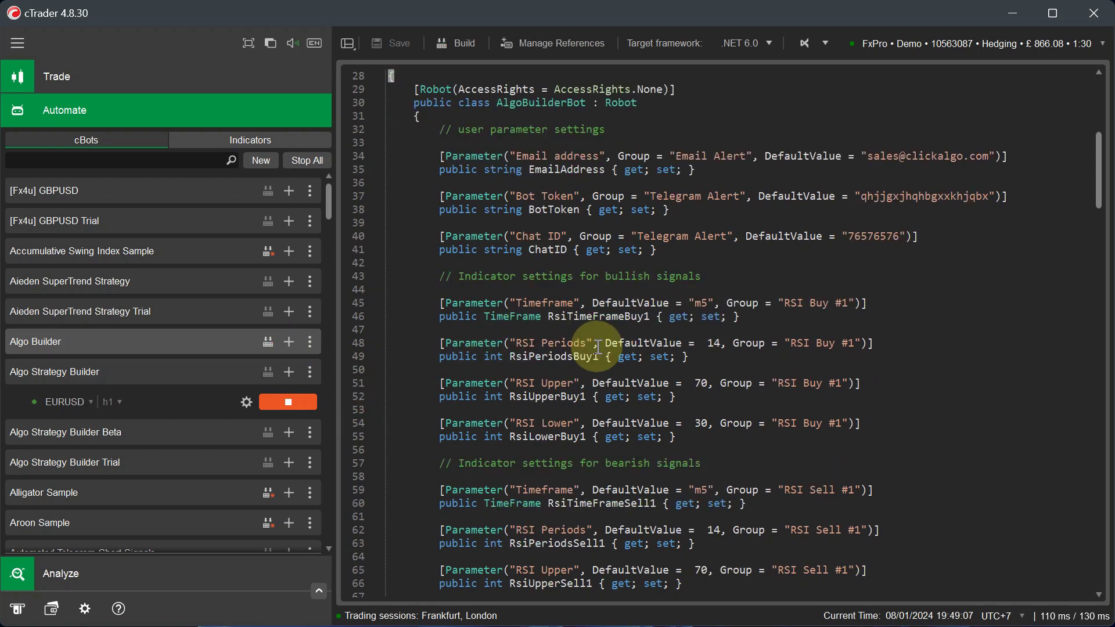
pyautogui.scroll(-5, 598, 347)
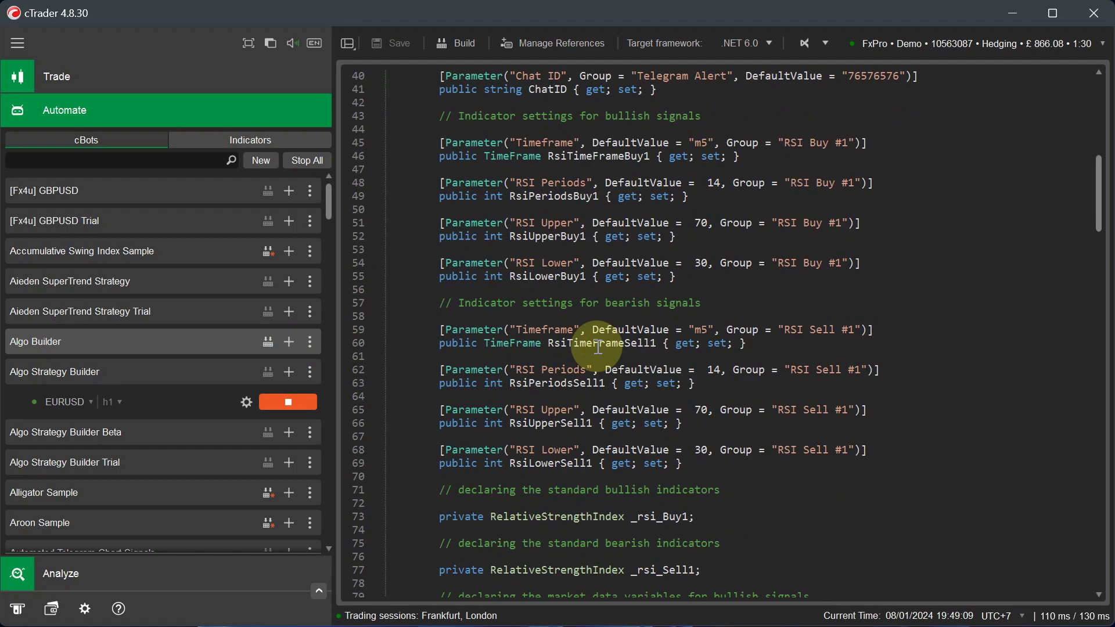
pyautogui.scroll(-12, 598, 347)
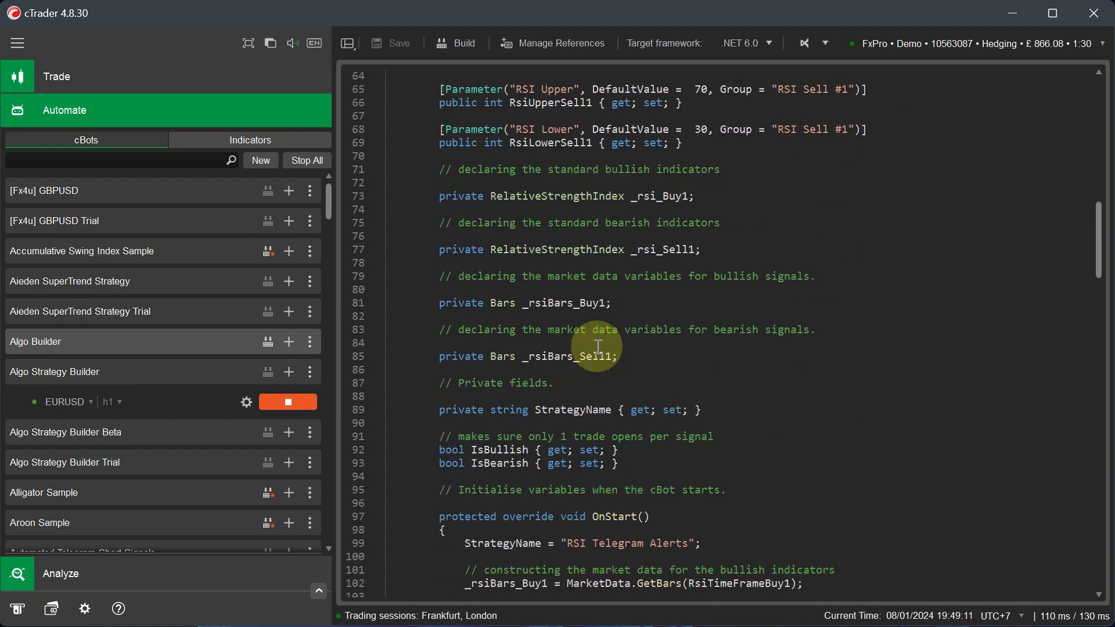
pyautogui.scroll(-6, 598, 347)
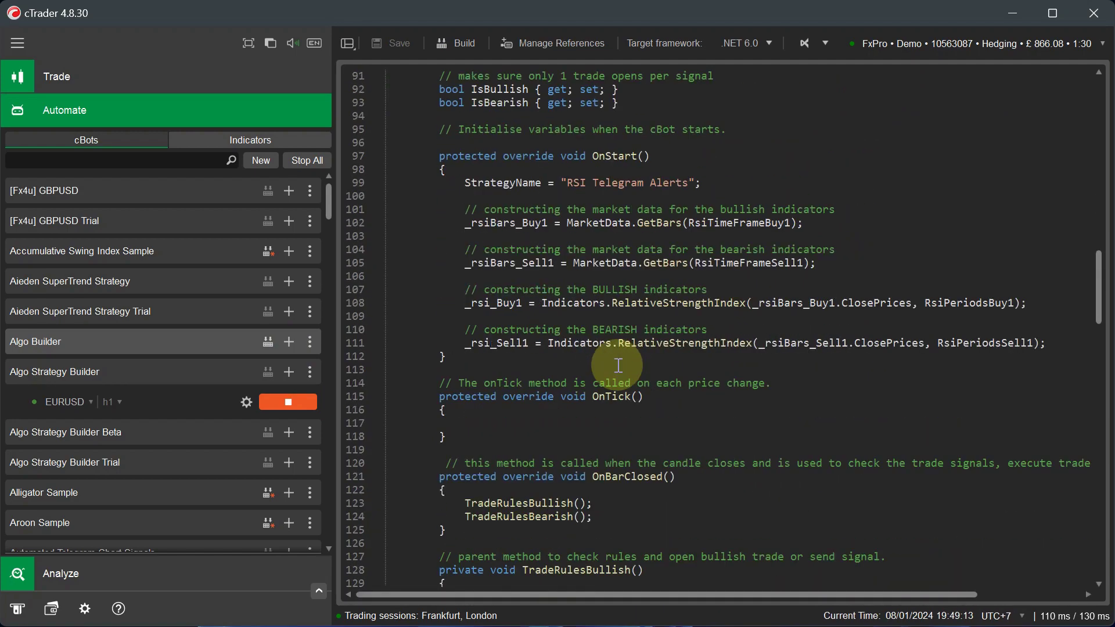
pyautogui.scroll(-13, 618, 365)
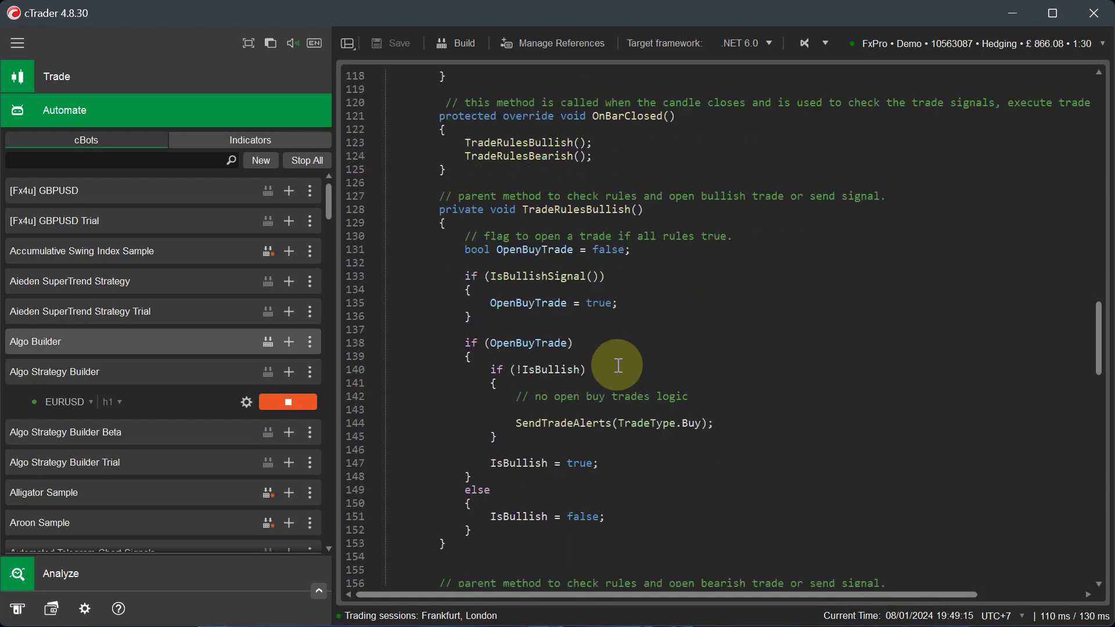
pyautogui.scroll(-13, 619, 365)
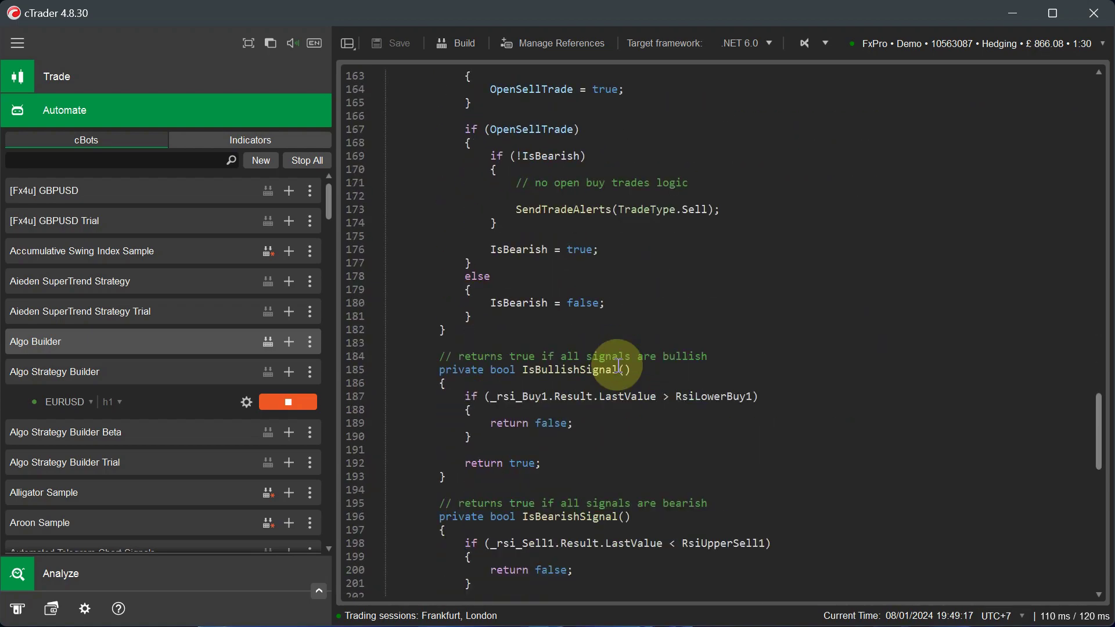
pyautogui.scroll(-6, 618, 366)
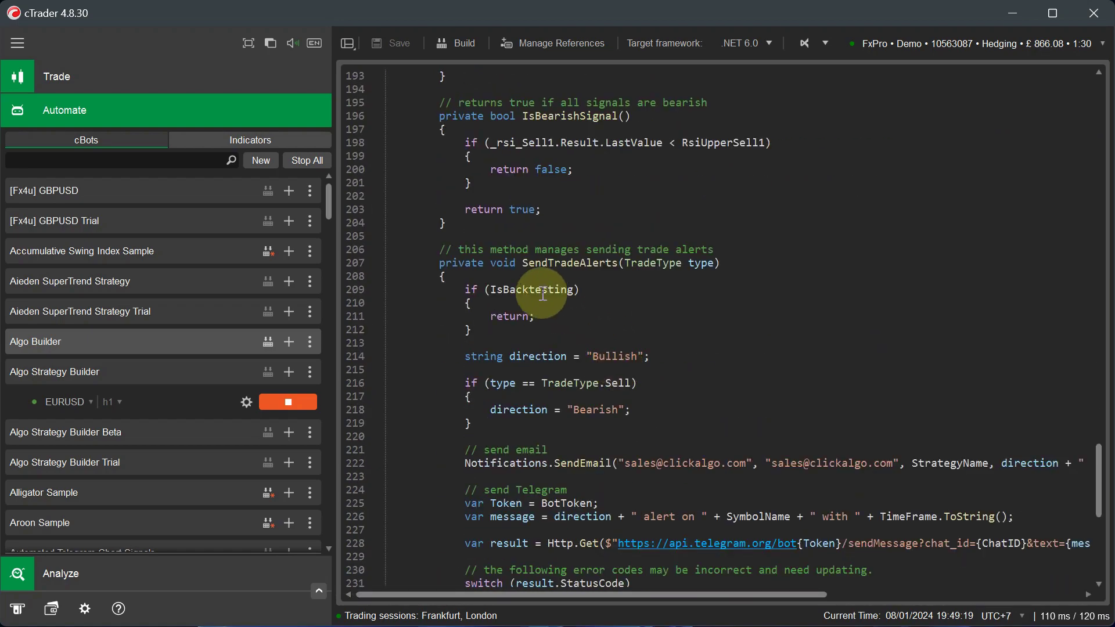
pyautogui.scroll(-3, 710, 385)
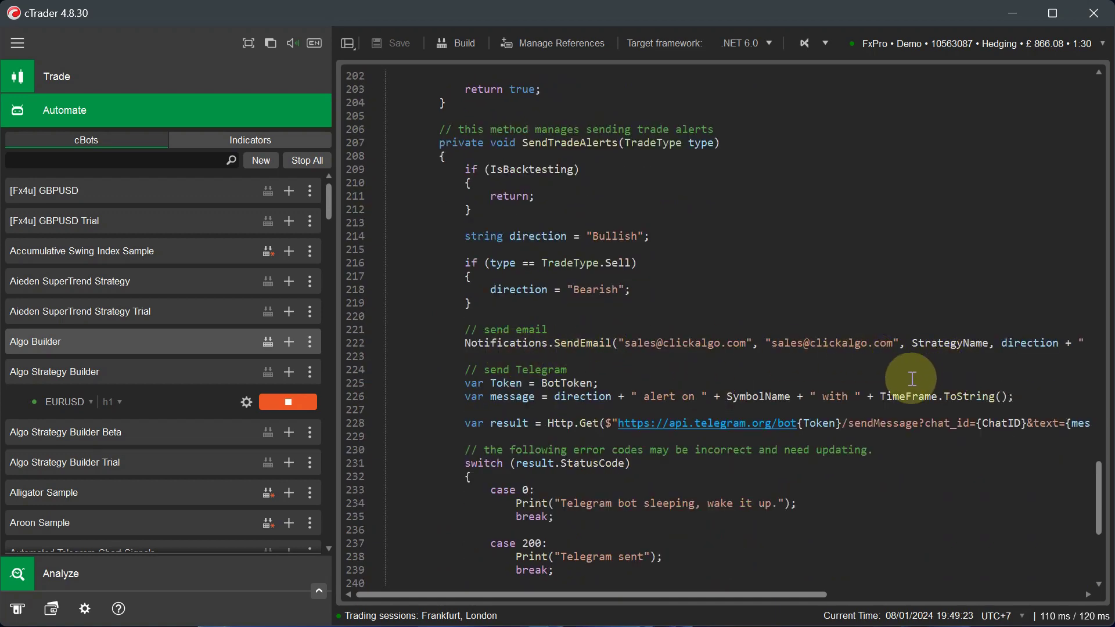
pyautogui.scroll(-2, 775, 403)
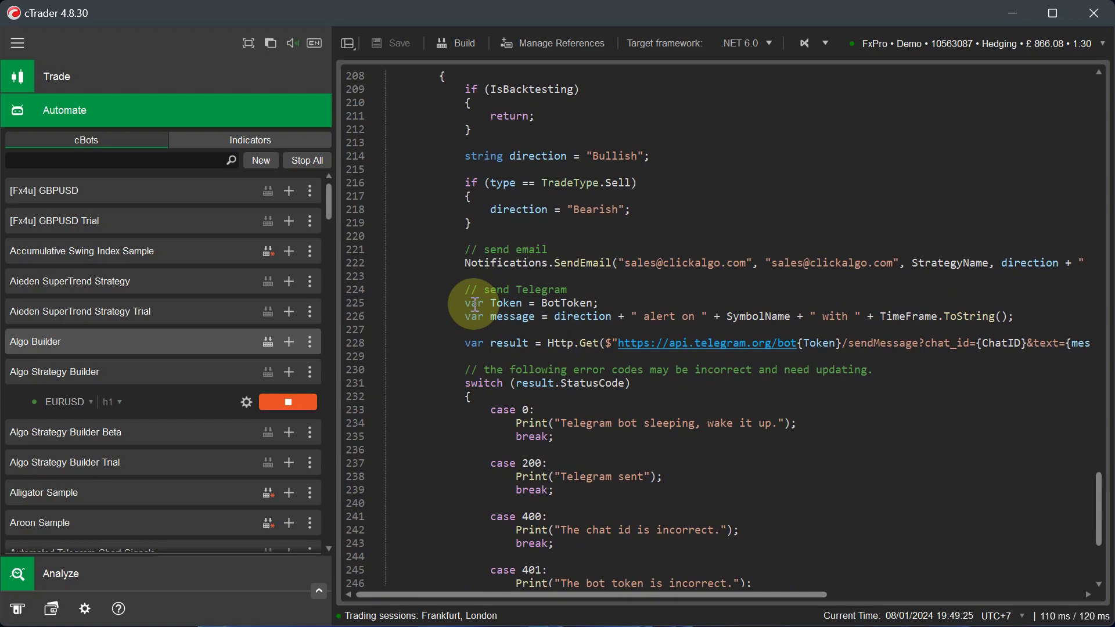
pyautogui.scroll(-4, 614, 334)
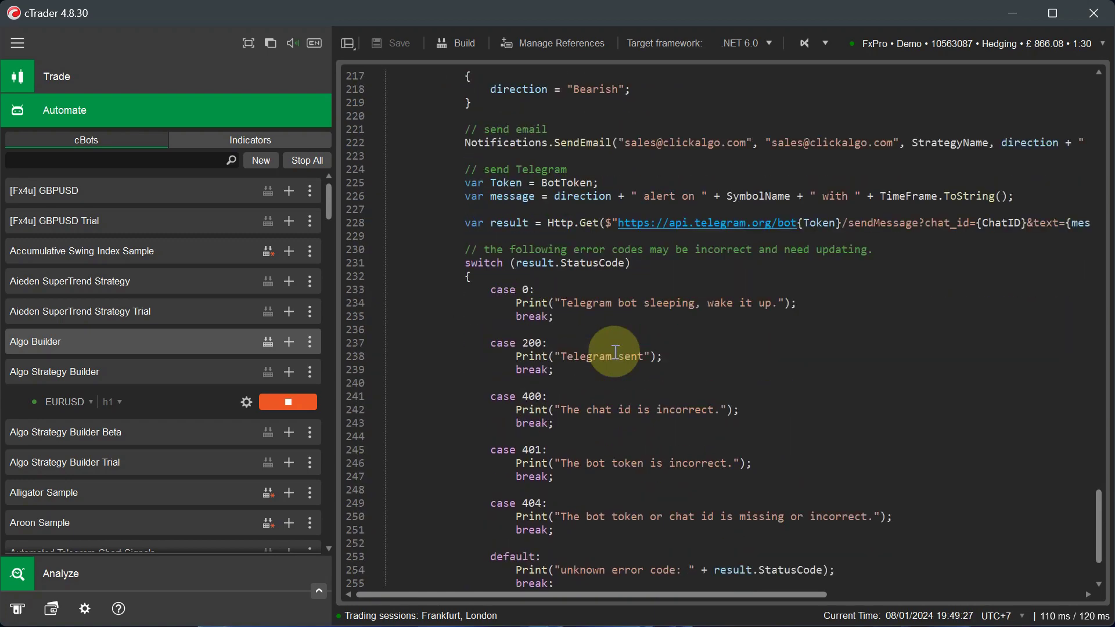
pyautogui.scroll(-3, 616, 352)
pyautogui.scroll(20, 485, 385)
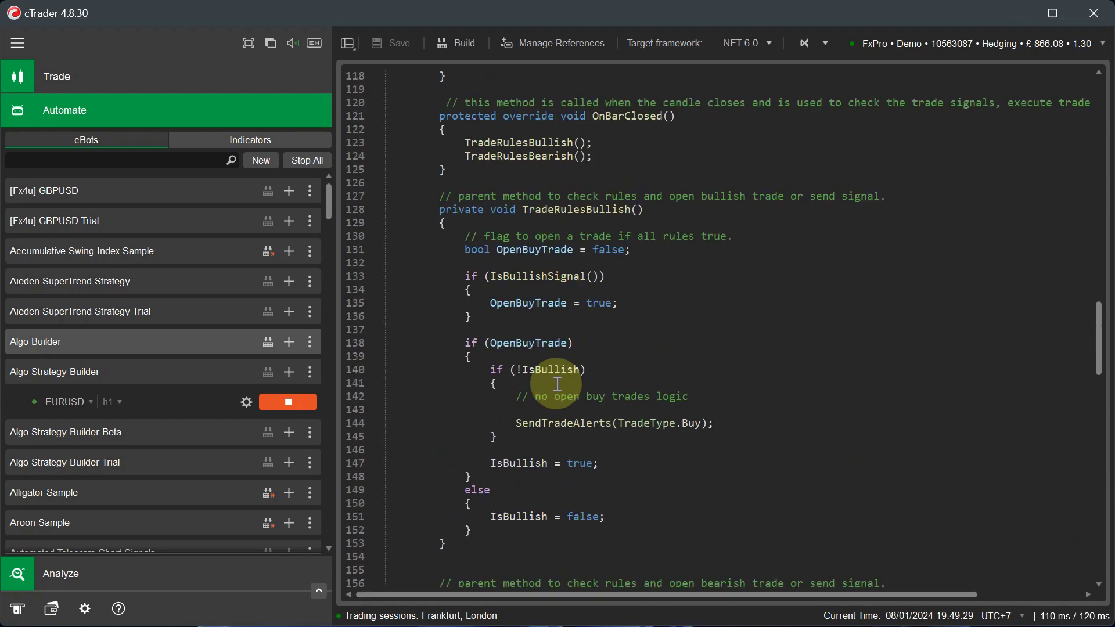
# - Add an EURUSD instance of the Algo Builder cBot on the m5 timeframe
pyautogui.click(289, 342)
pyautogui.click(107, 511)
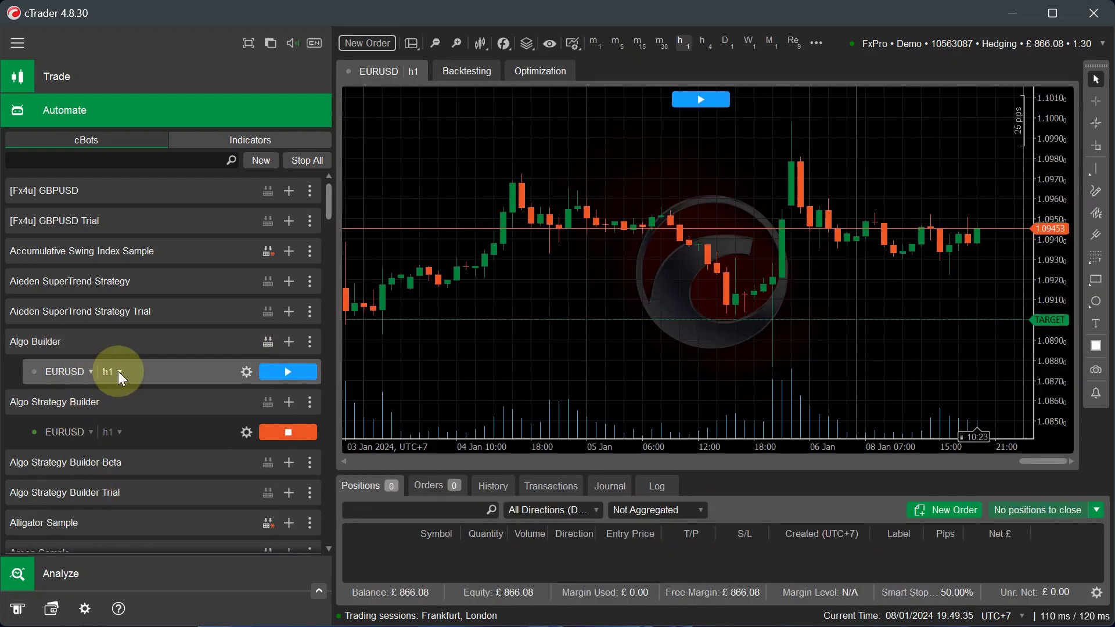
pyautogui.click(120, 372)
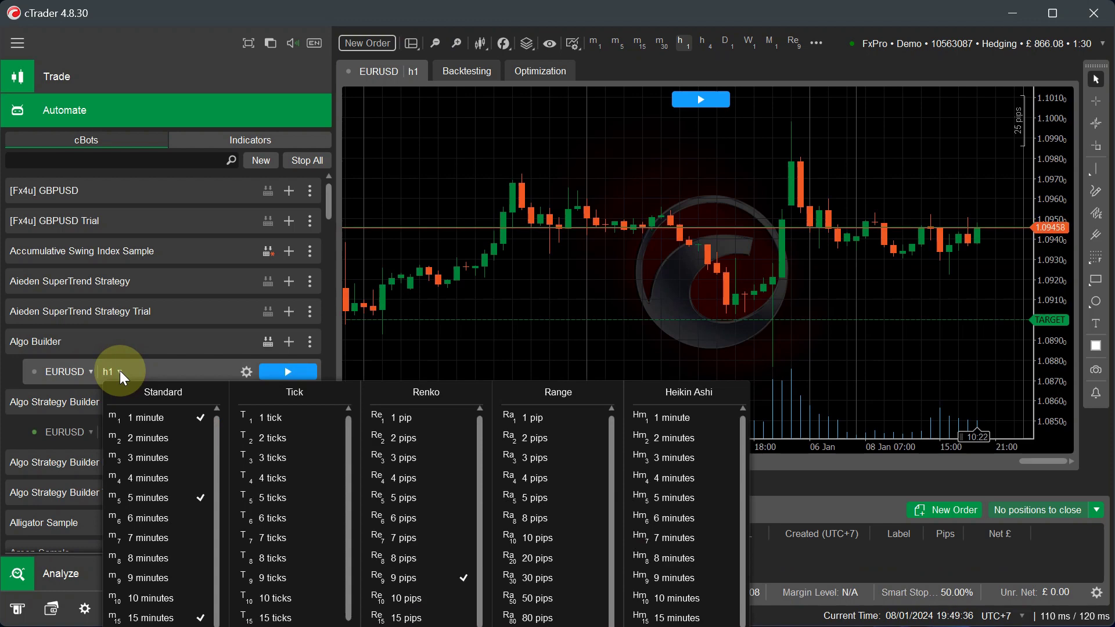
pyautogui.click(148, 495)
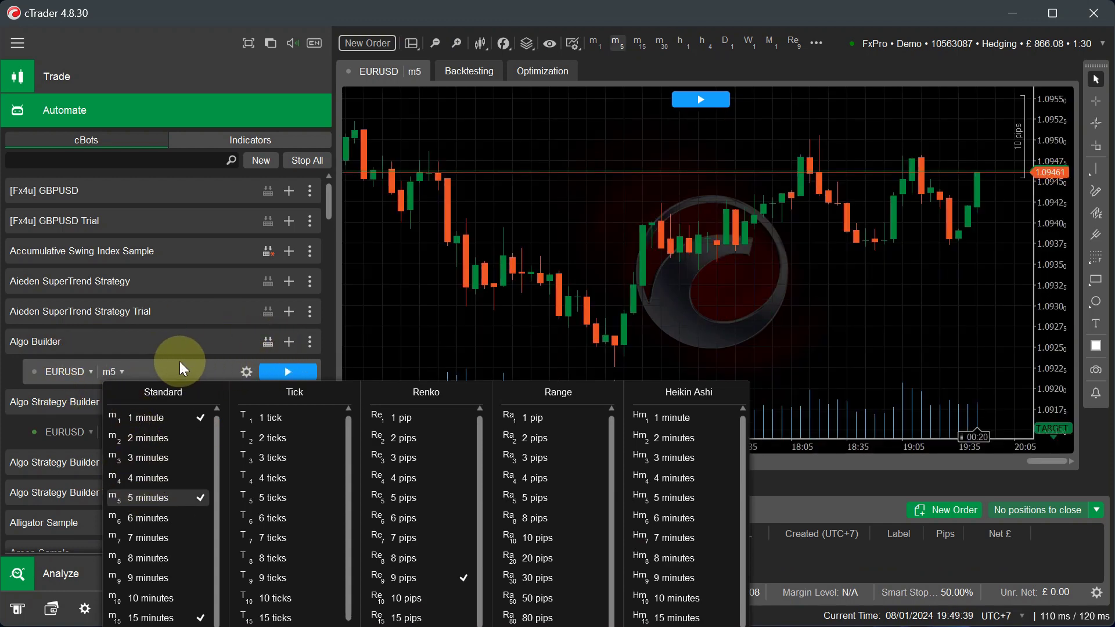
# - Show the instance's parameters beside the chart, change its timeframe to h1, and reopen the code
pyautogui.click(196, 347)
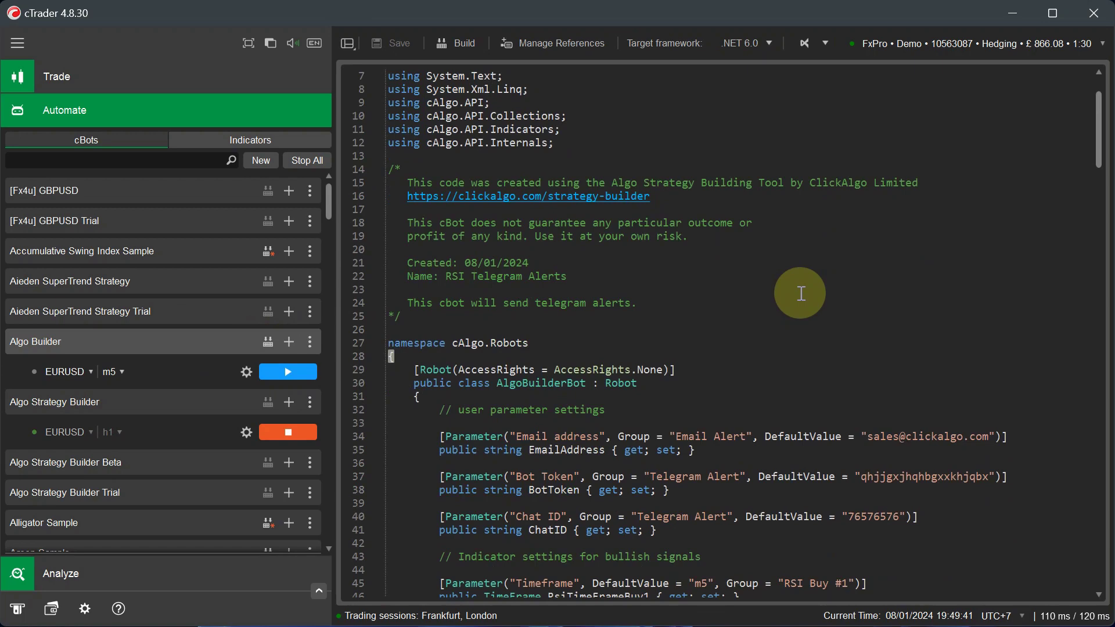
pyautogui.scroll(-5, 802, 293)
pyautogui.click(166, 372)
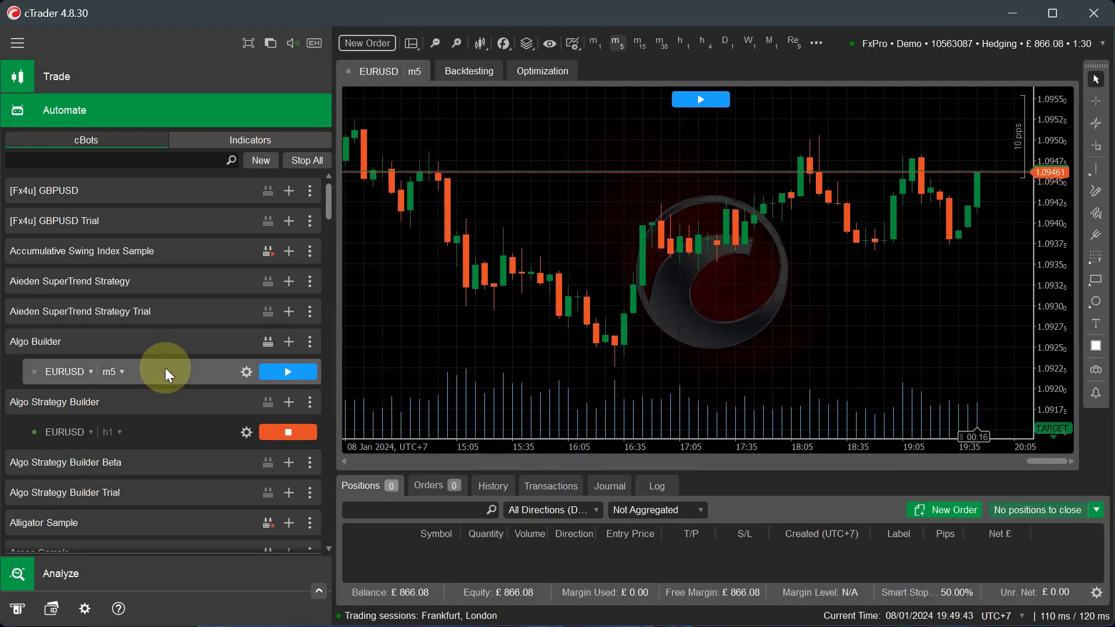
pyautogui.click(412, 44)
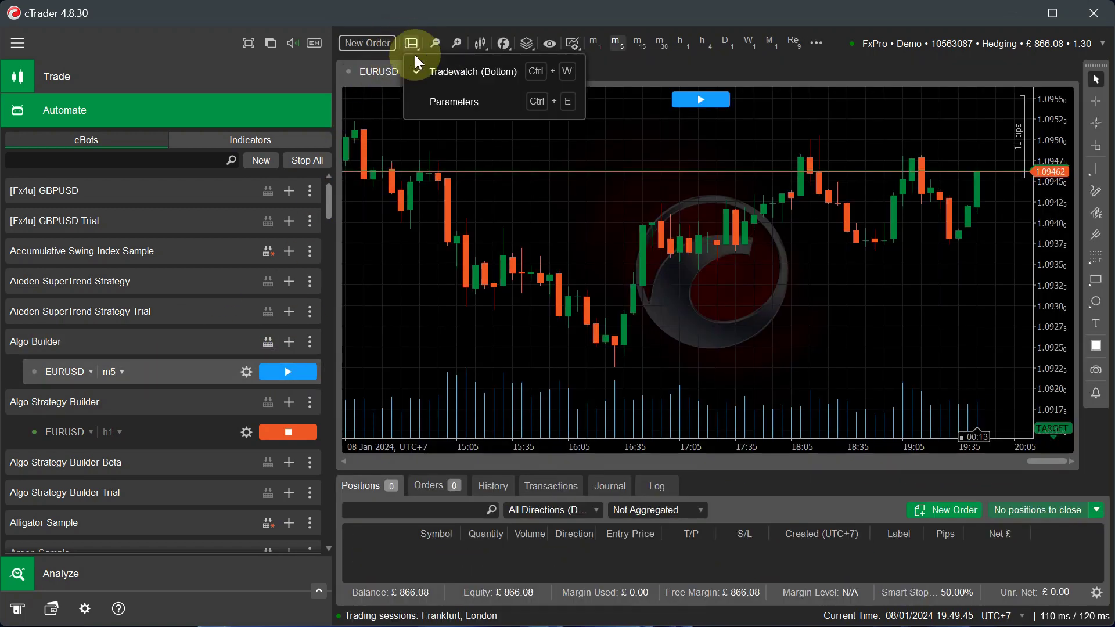
pyautogui.click(431, 103)
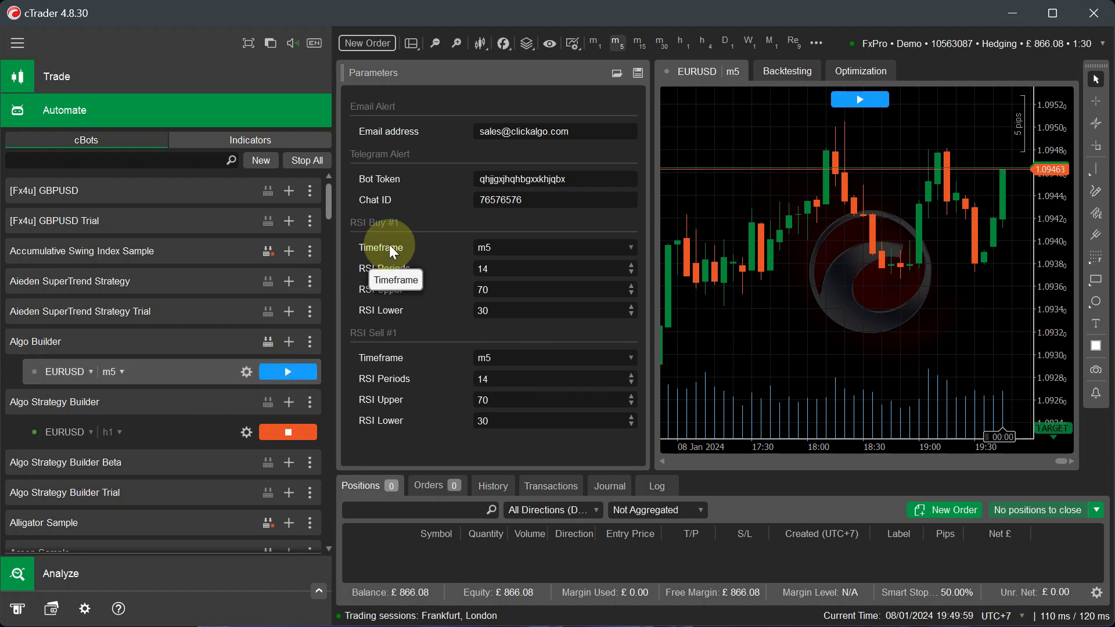
pyautogui.click(118, 371)
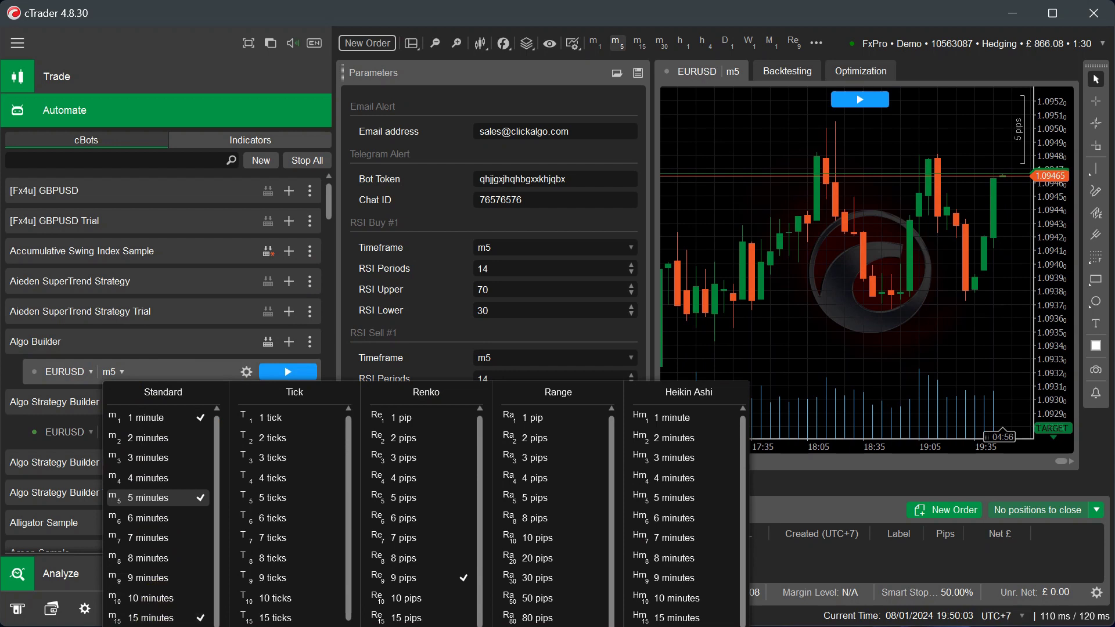
pyautogui.click(149, 618)
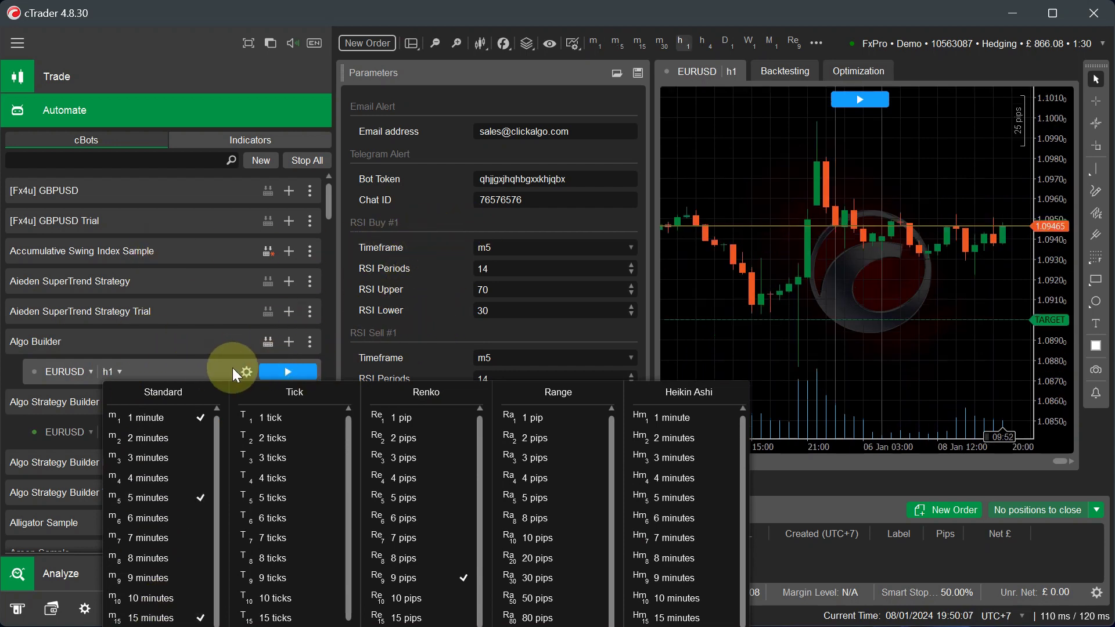
pyautogui.click(210, 343)
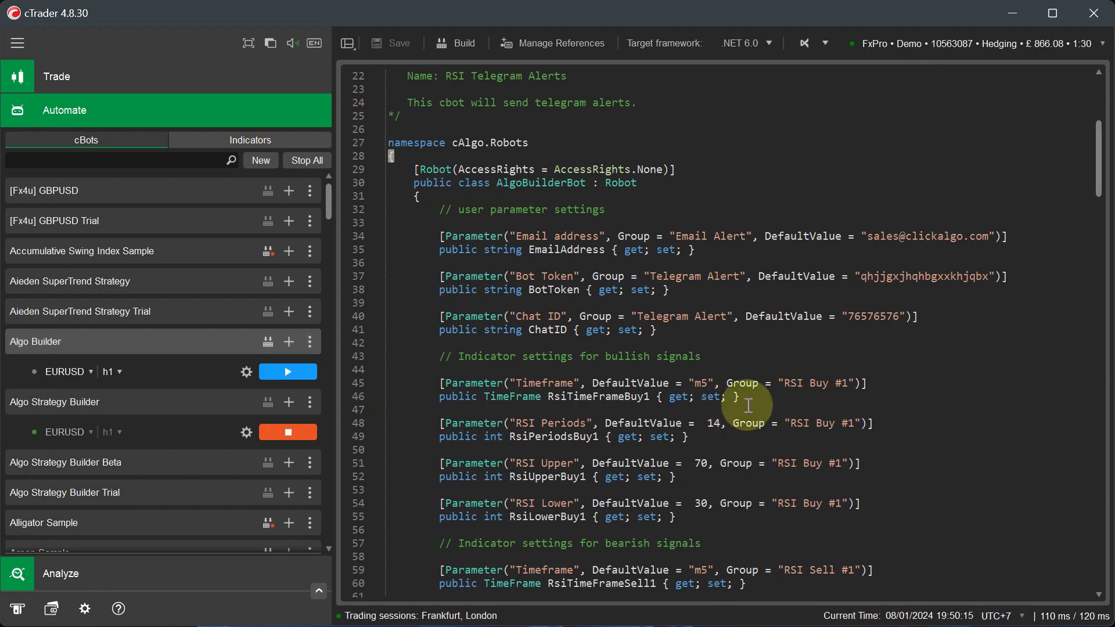
# - Scroll through the pasted cBot code to review it
pyautogui.scroll(-15, 748, 405)
pyautogui.scroll(-20, 748, 405)
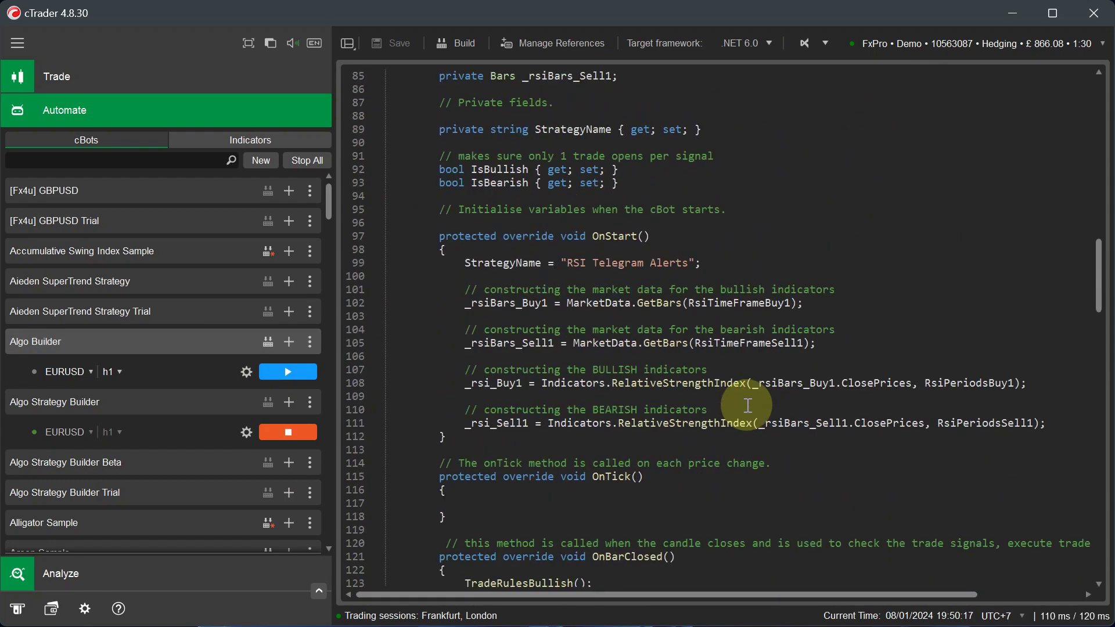
pyautogui.scroll(-20, 748, 406)
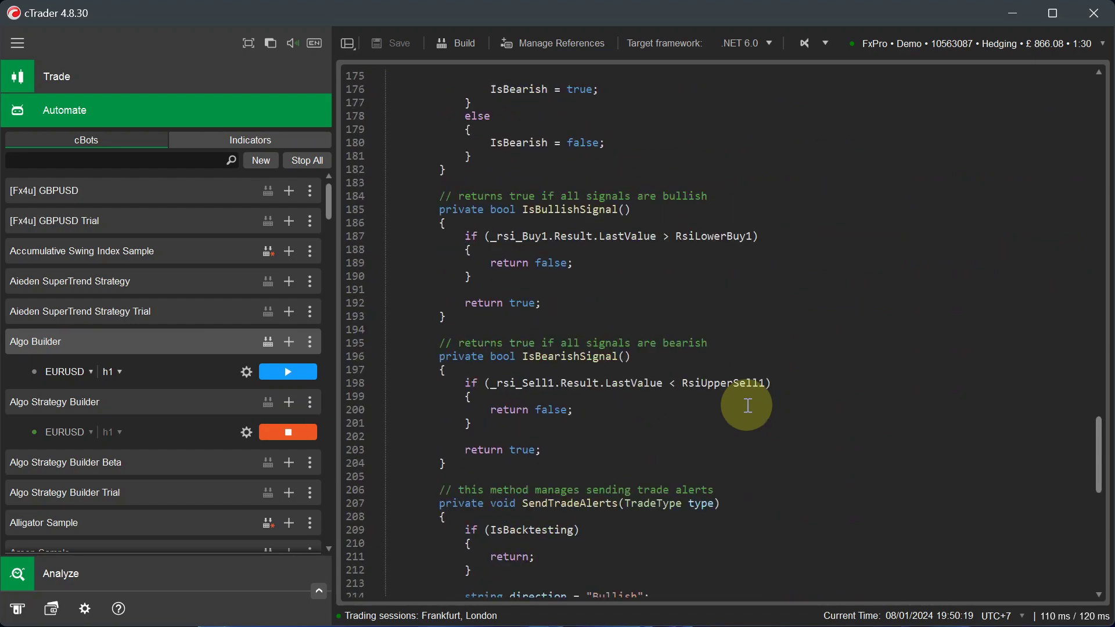
pyautogui.scroll(-1, 748, 405)
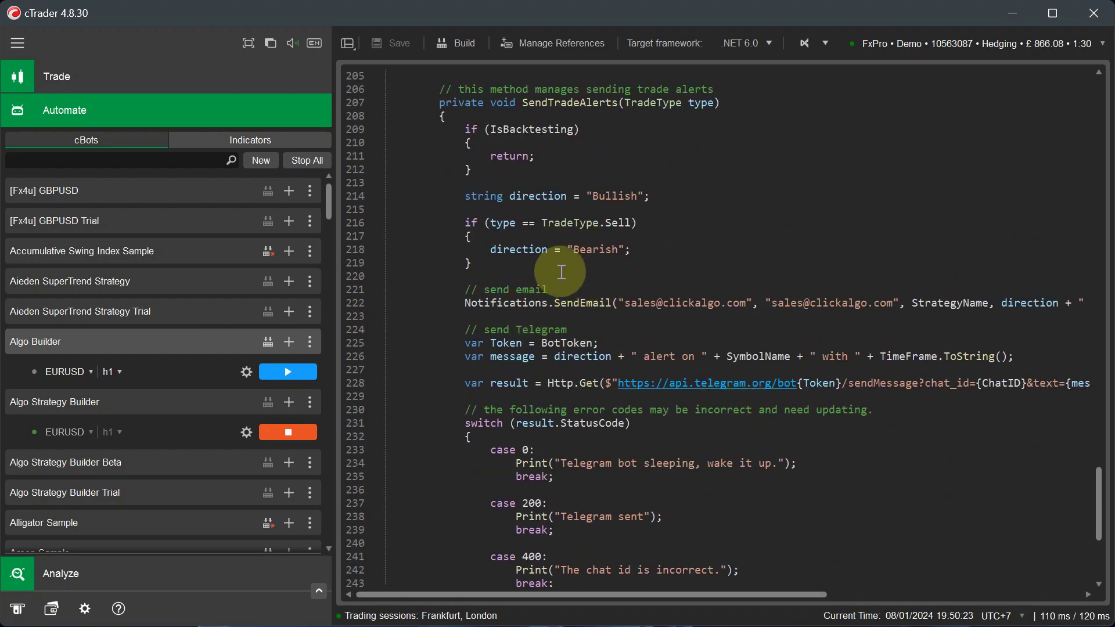
pyautogui.scroll(-4, 571, 268)
pyautogui.scroll(-3, 570, 268)
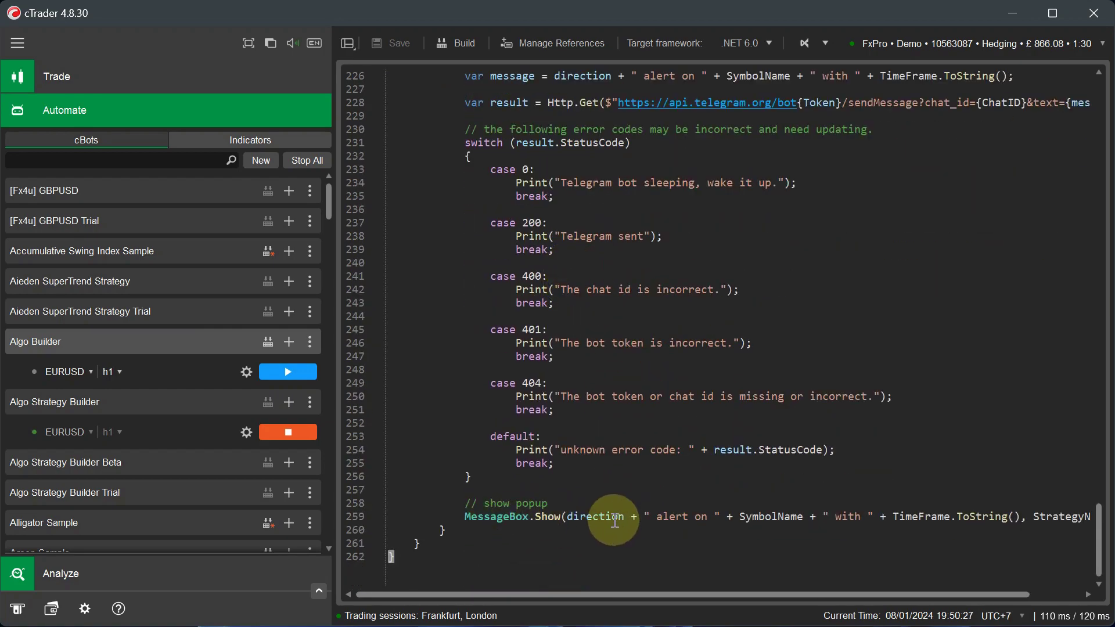
pyautogui.scroll(19, 610, 510)
pyautogui.scroll(20, 609, 509)
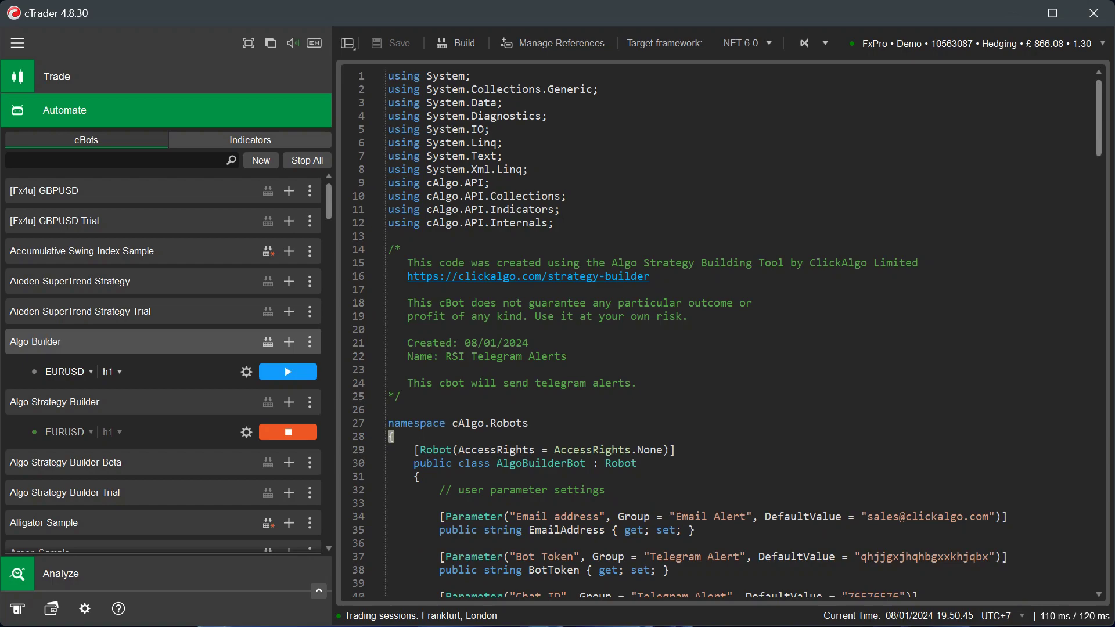
# - Return to the Algo Strategy Builder's Export Code page and select all generated code
pyautogui.hotkey('alt', 'Tab')
pyautogui.scroll(15, 657, 245)
pyautogui.hotkey('ctrl', 'a')
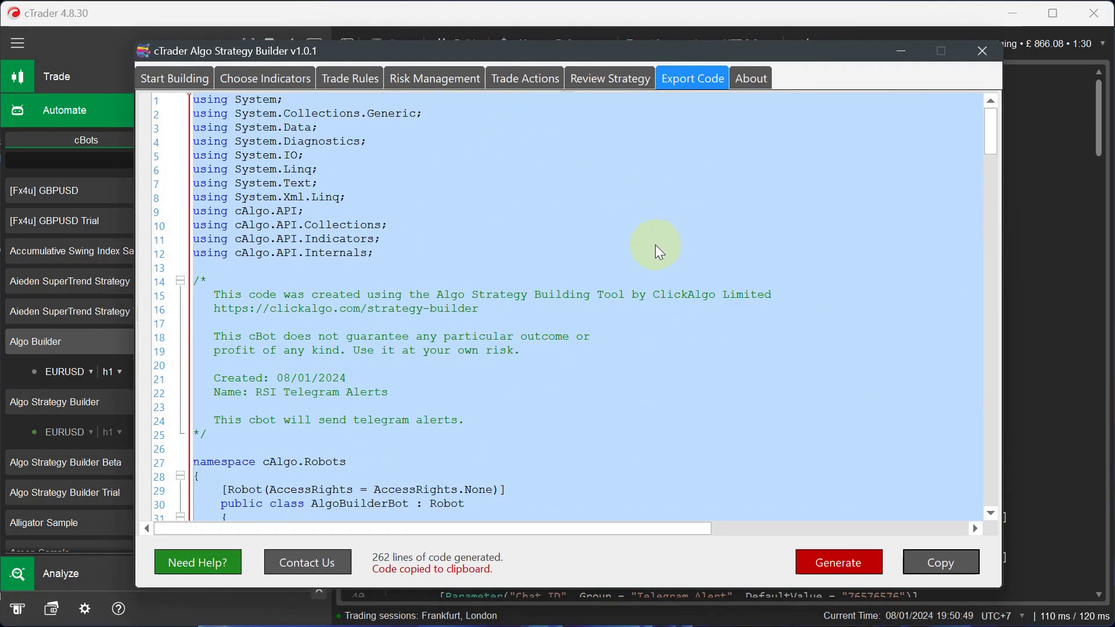
# - Add two Trend Simple Moving Averages on Minute5, with periods 14 and 100
pyautogui.click(891, 385)
pyautogui.click(281, 84)
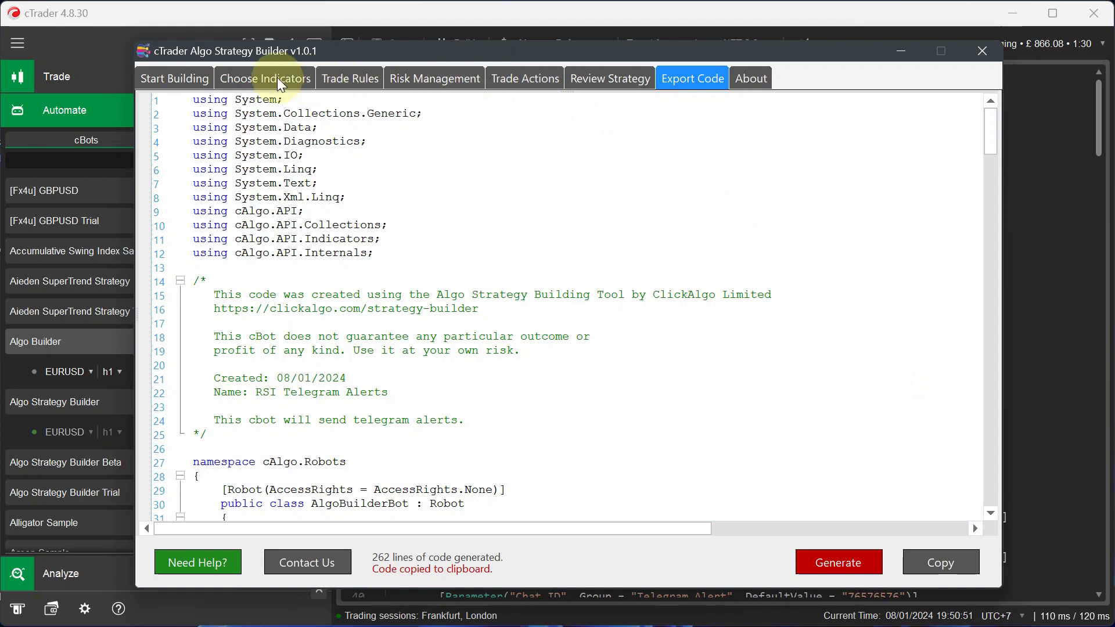
pyautogui.click(276, 157)
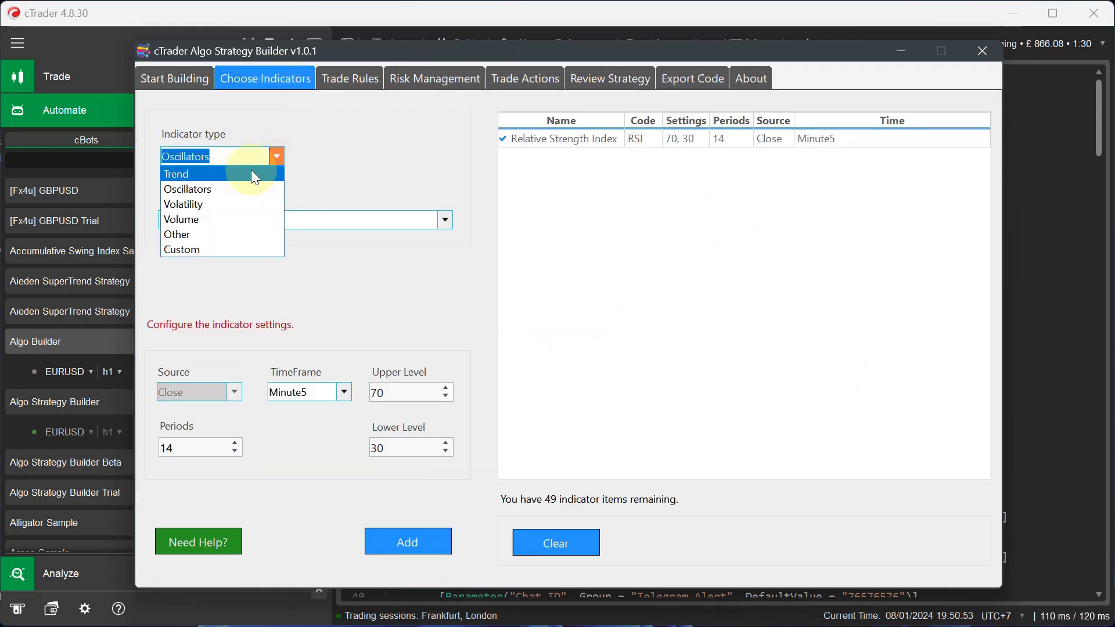
pyautogui.click(252, 171)
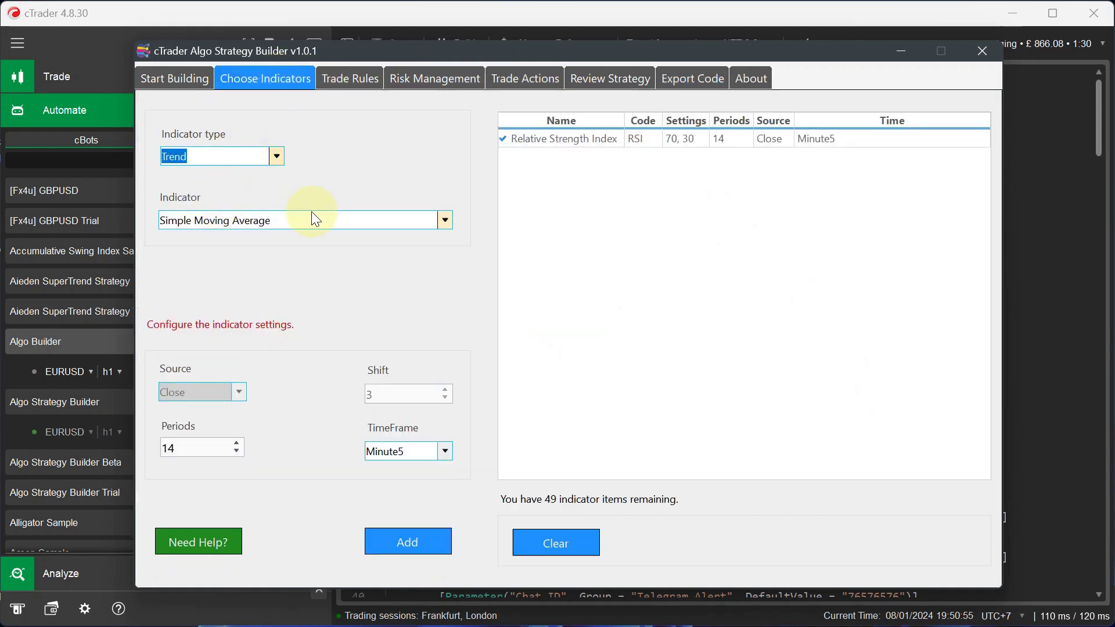
pyautogui.click(433, 552)
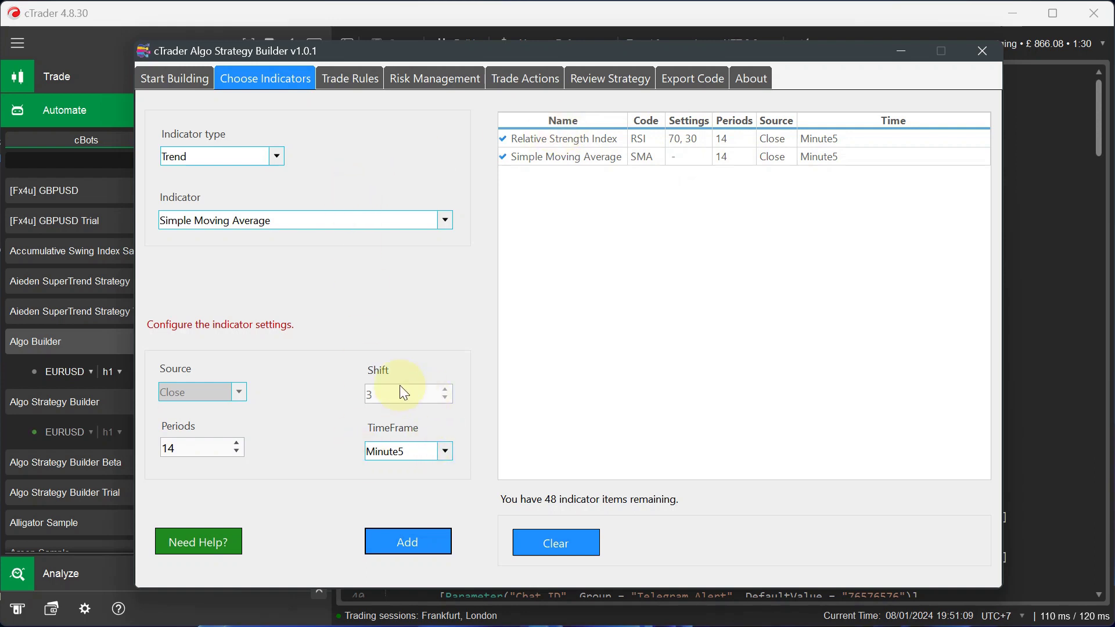
pyautogui.doubleClick(199, 450)
pyautogui.write('1')
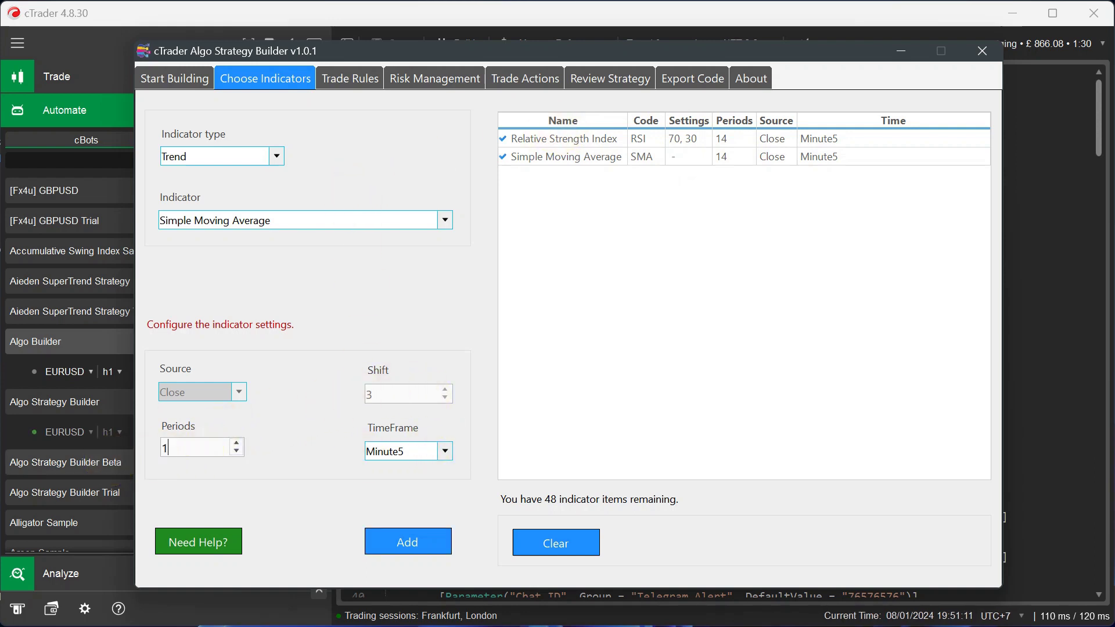
pyautogui.write('00')
pyautogui.click(409, 543)
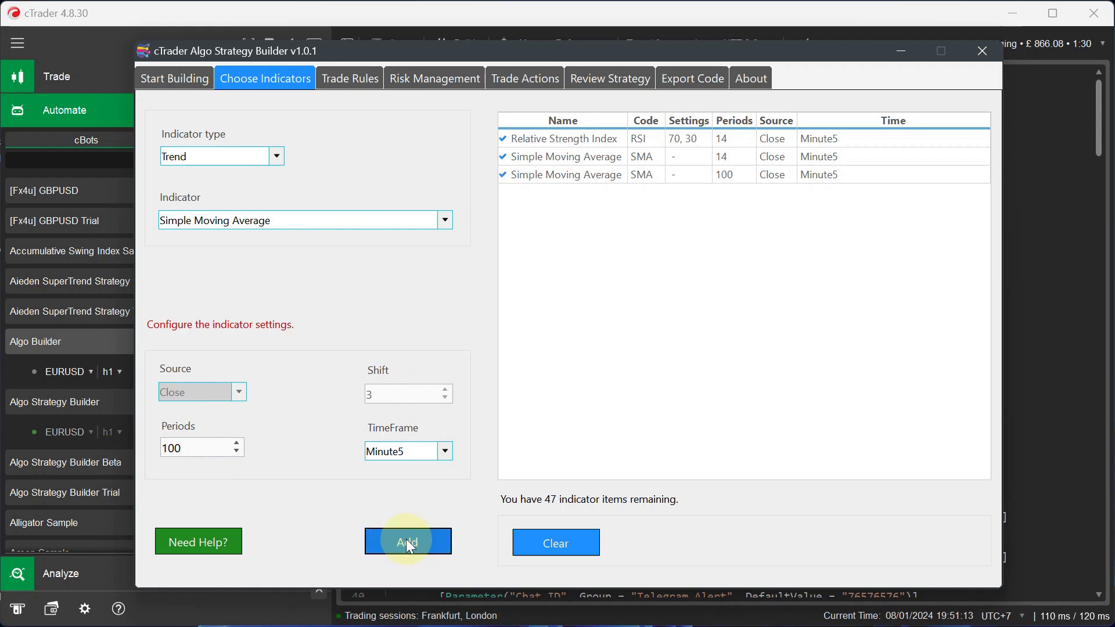
# - Add a bullish trade rule on the RSI Bullish Signal
pyautogui.click(349, 81)
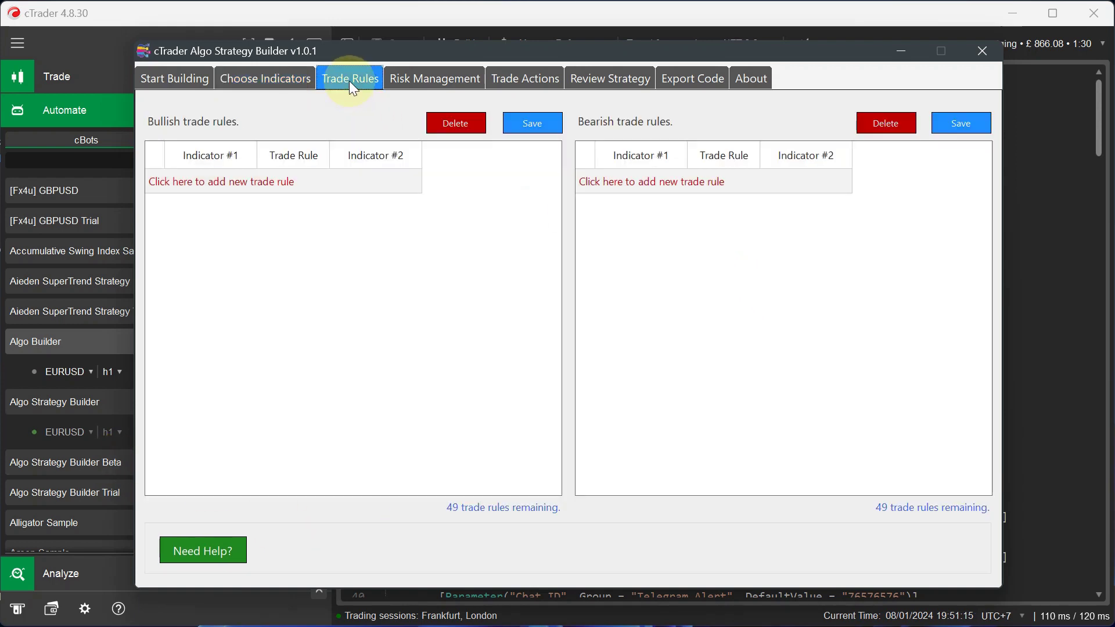
pyautogui.click(248, 182)
pyautogui.click(245, 181)
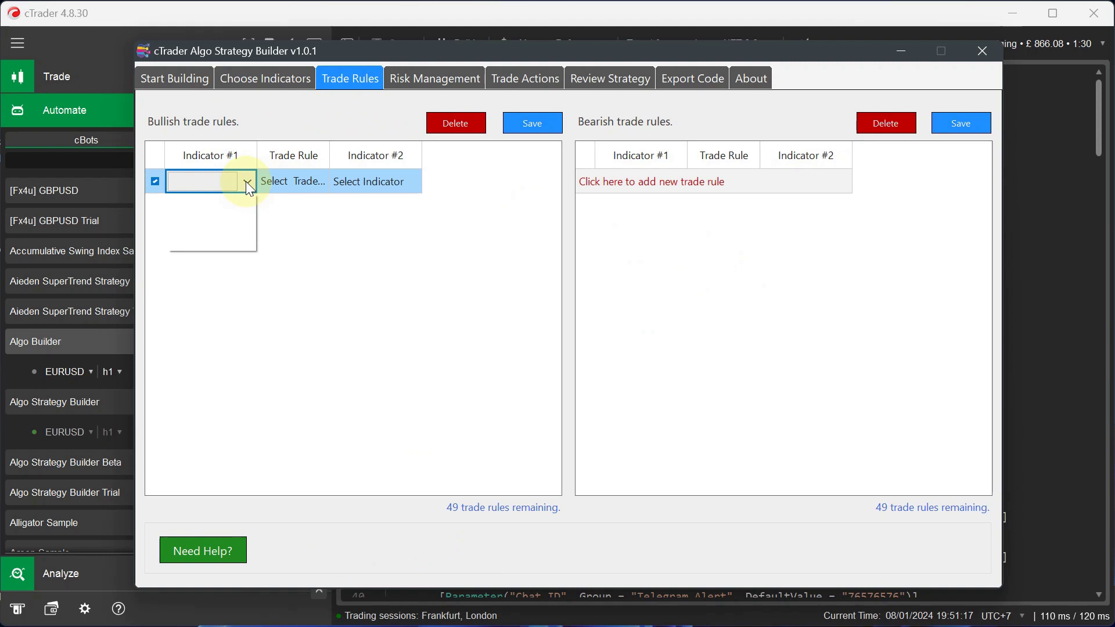
pyautogui.click(237, 198)
pyautogui.click(293, 184)
pyautogui.click(320, 181)
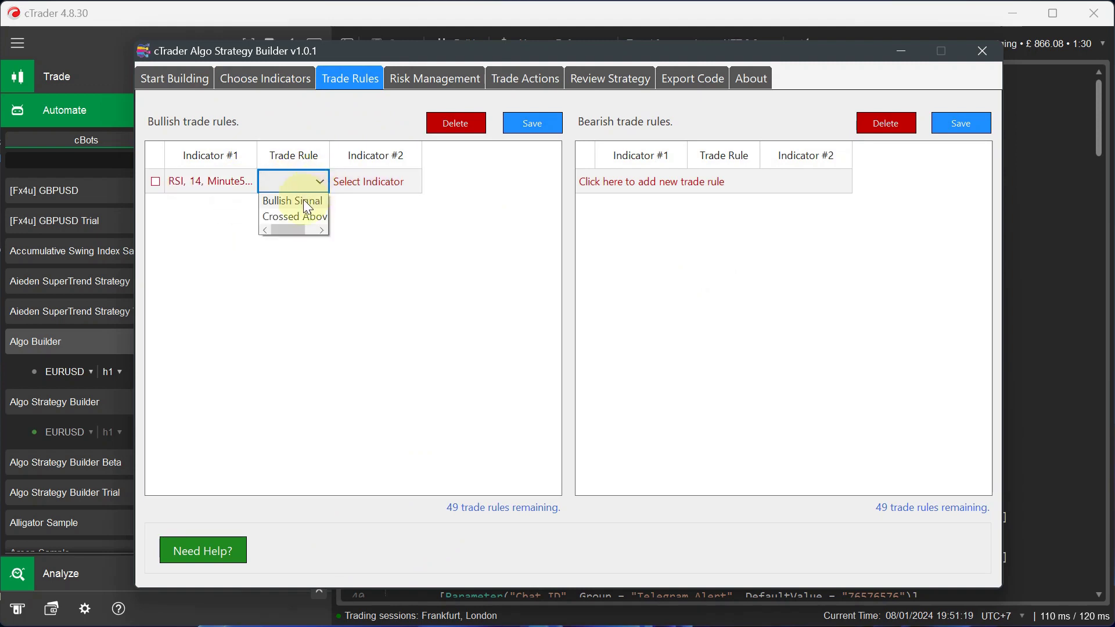
pyautogui.click(299, 199)
pyautogui.click(511, 120)
# - Add and save a bullish rule where SMA 14 Crossed Above SMA 100
pyautogui.click(238, 204)
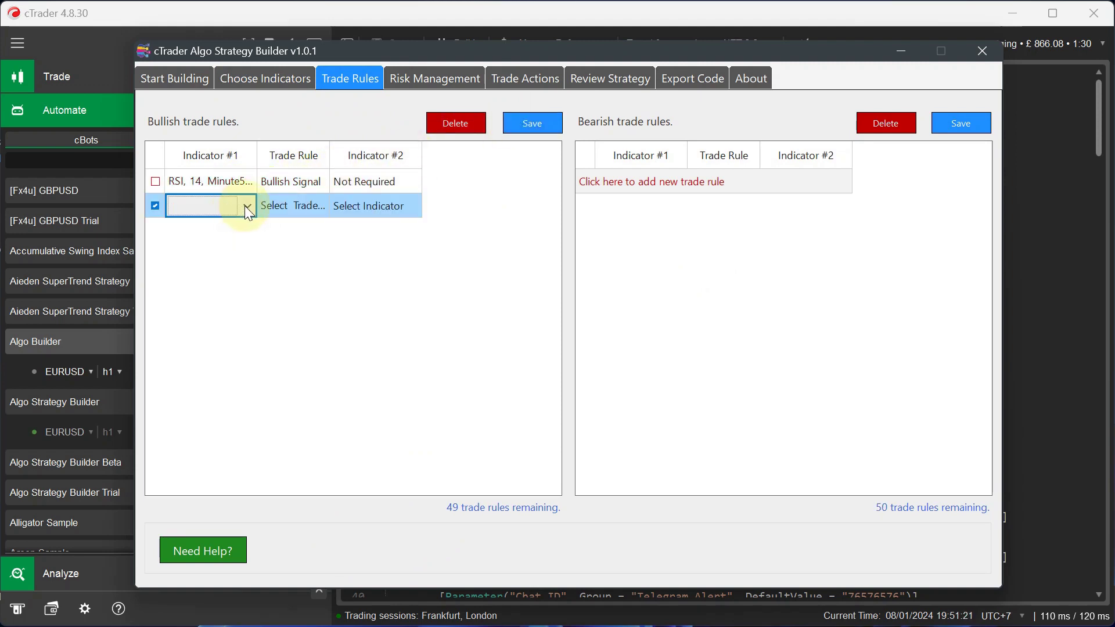
pyautogui.click(246, 206)
pyautogui.click(220, 242)
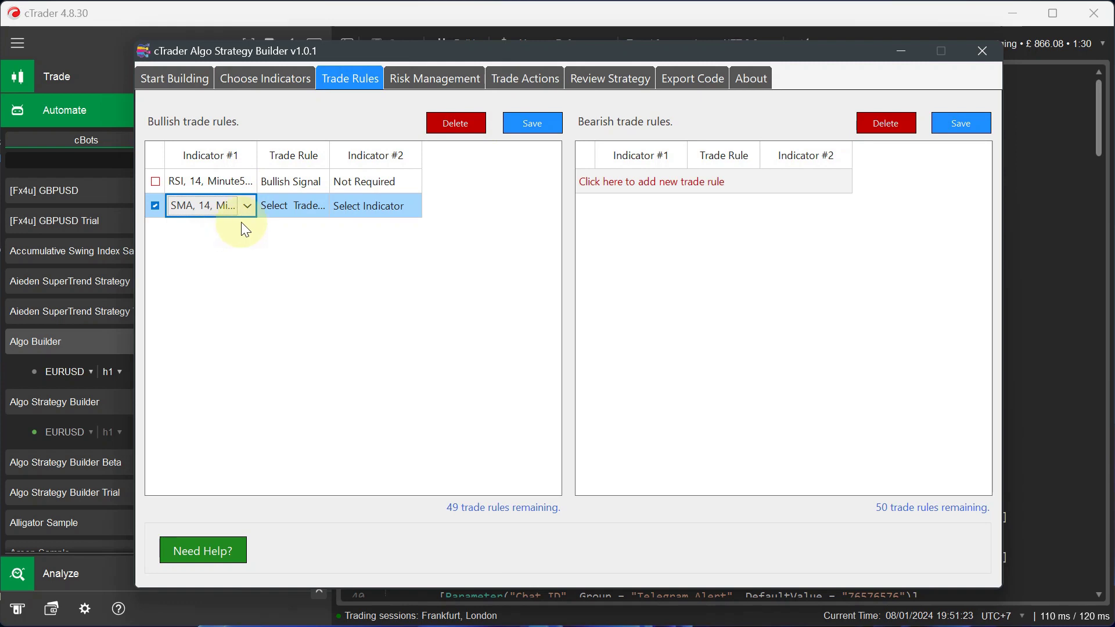
pyautogui.click(314, 206)
pyautogui.click(315, 207)
pyautogui.click(298, 240)
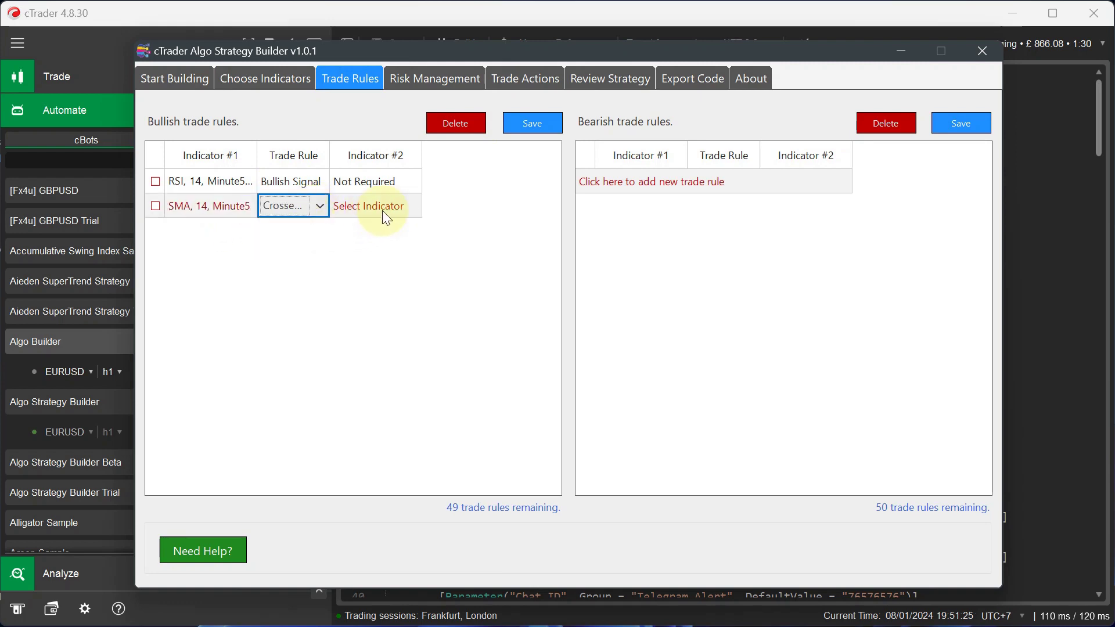
pyautogui.click(387, 218)
pyautogui.click(411, 207)
pyautogui.click(351, 254)
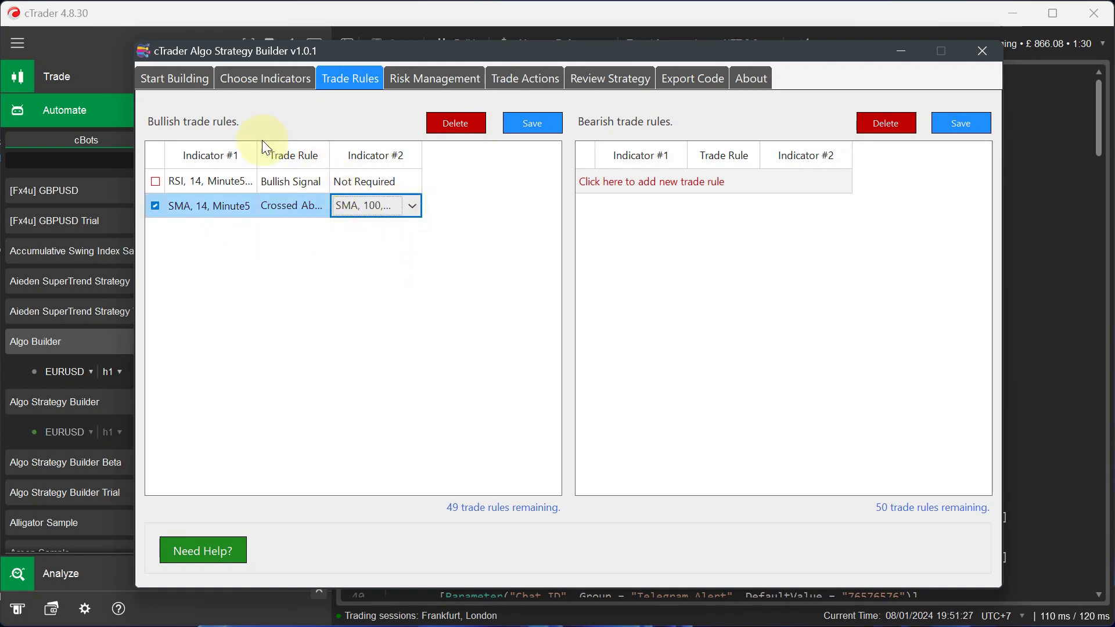
pyautogui.moveTo(256, 149); pyautogui.dragTo(303, 149)
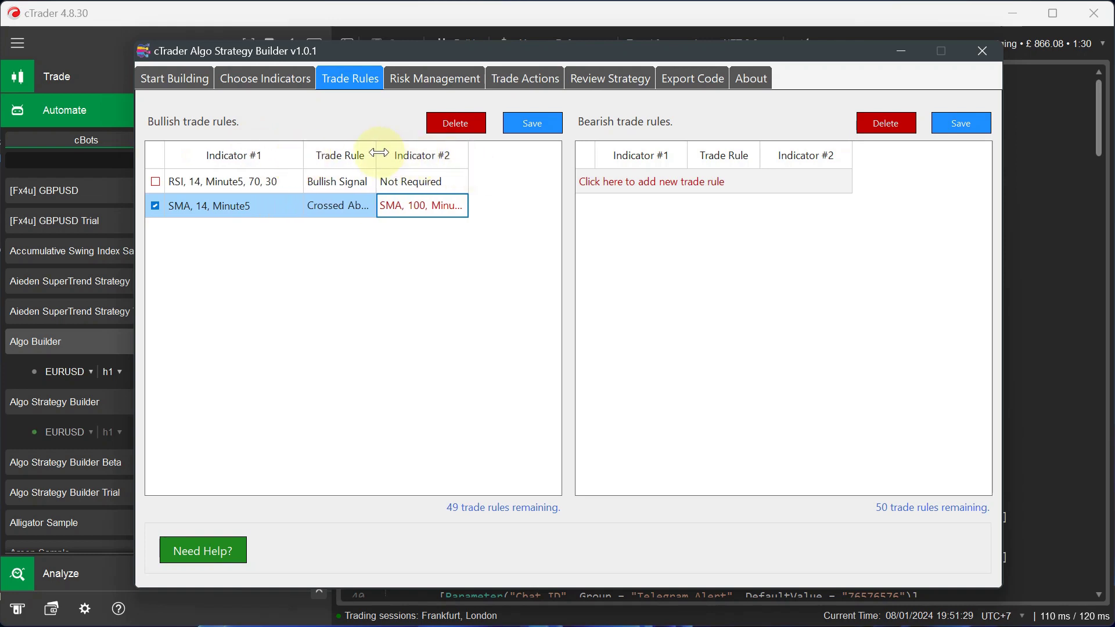
pyautogui.moveTo(379, 152); pyautogui.dragTo(423, 153)
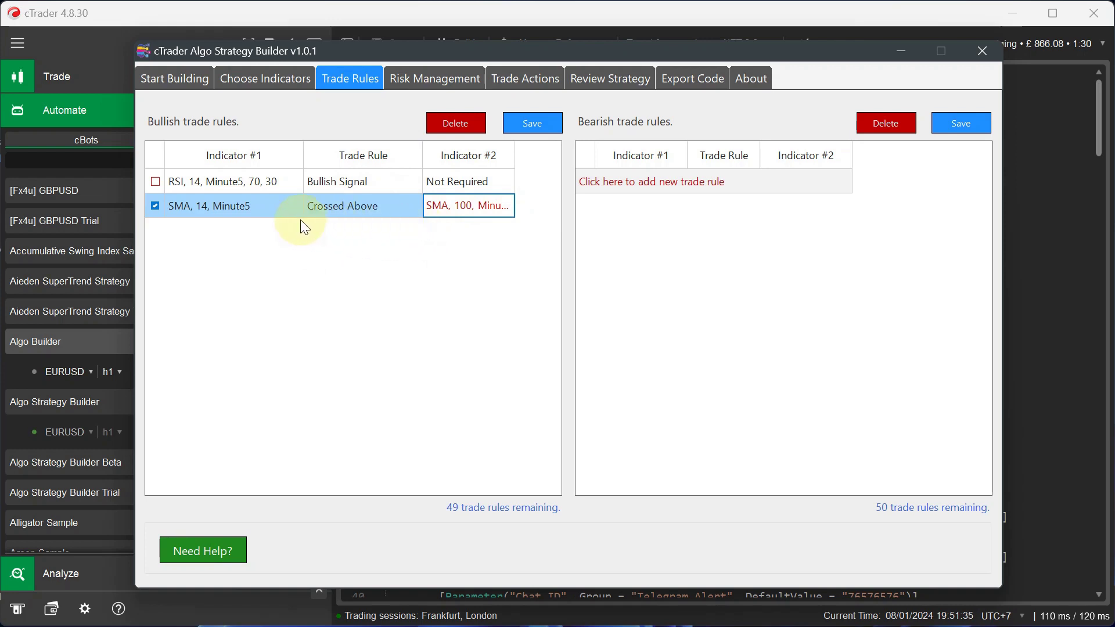
pyautogui.click(542, 132)
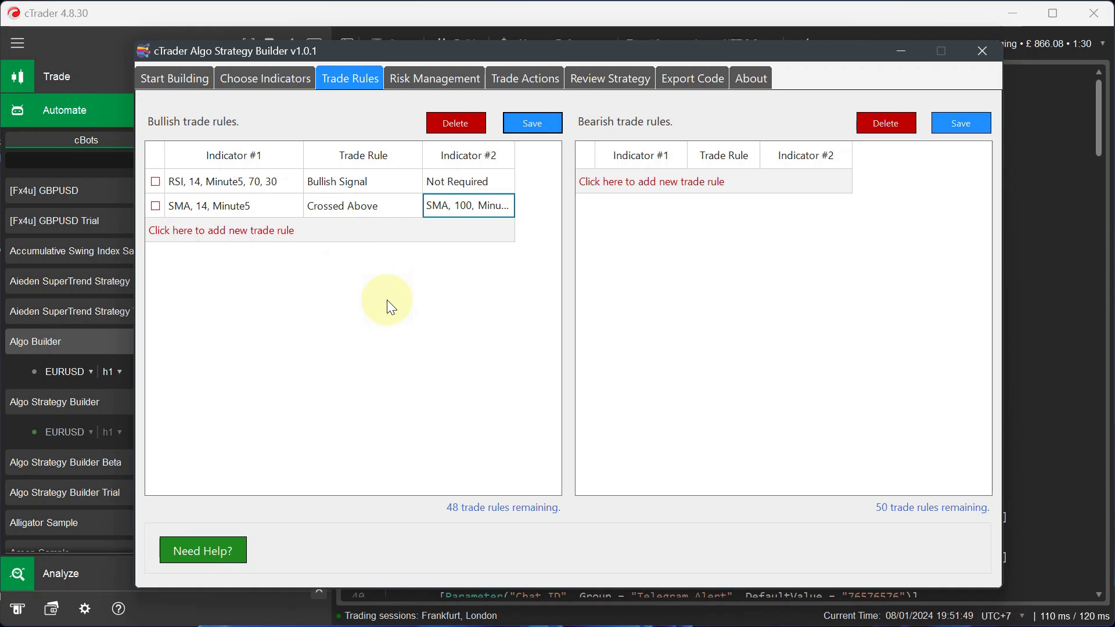
# - Step through the Risk Management and Trade Actions pages to the Review Strategy summary
pyautogui.click(468, 87)
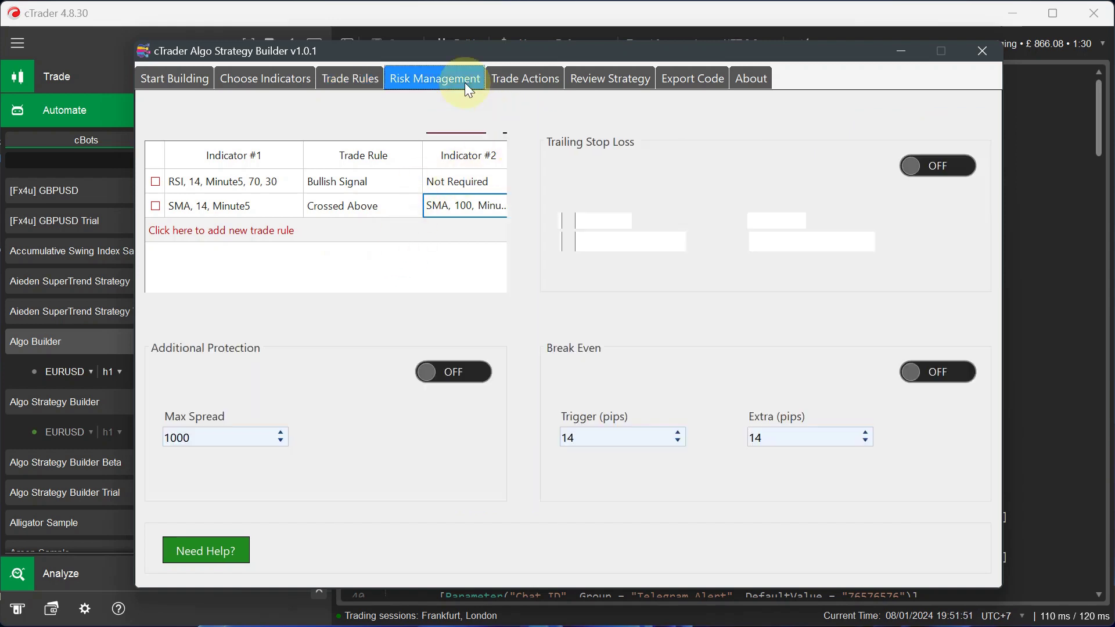
pyautogui.click(526, 80)
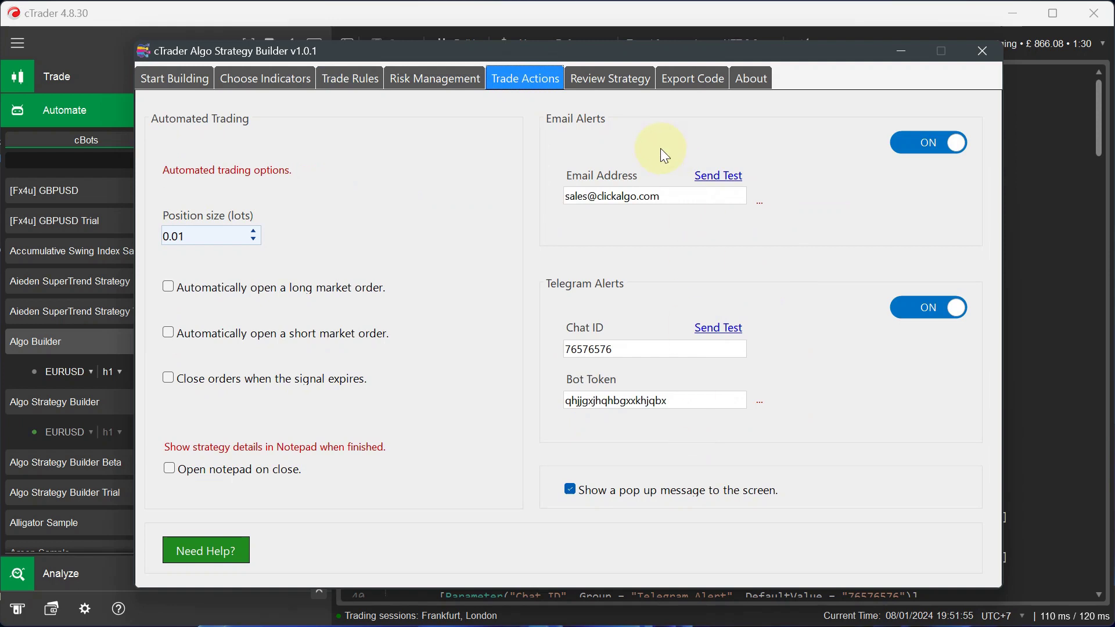
pyautogui.click(616, 78)
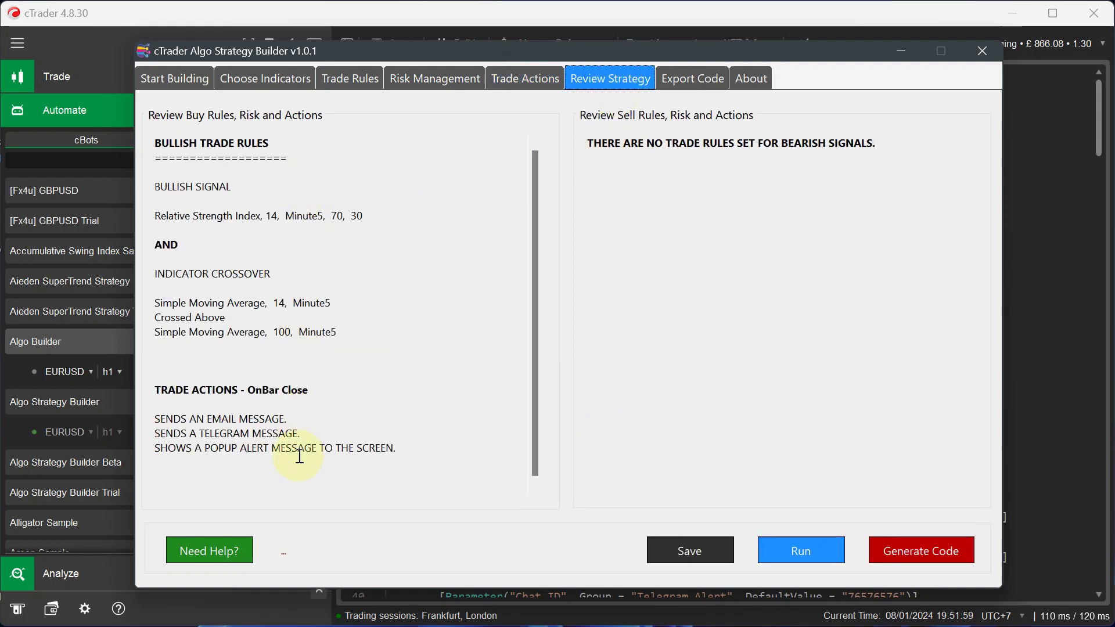
# - Regenerate the RSI plus SMA crossover cBot code, copy it, and minimise the builder
pyautogui.click(904, 547)
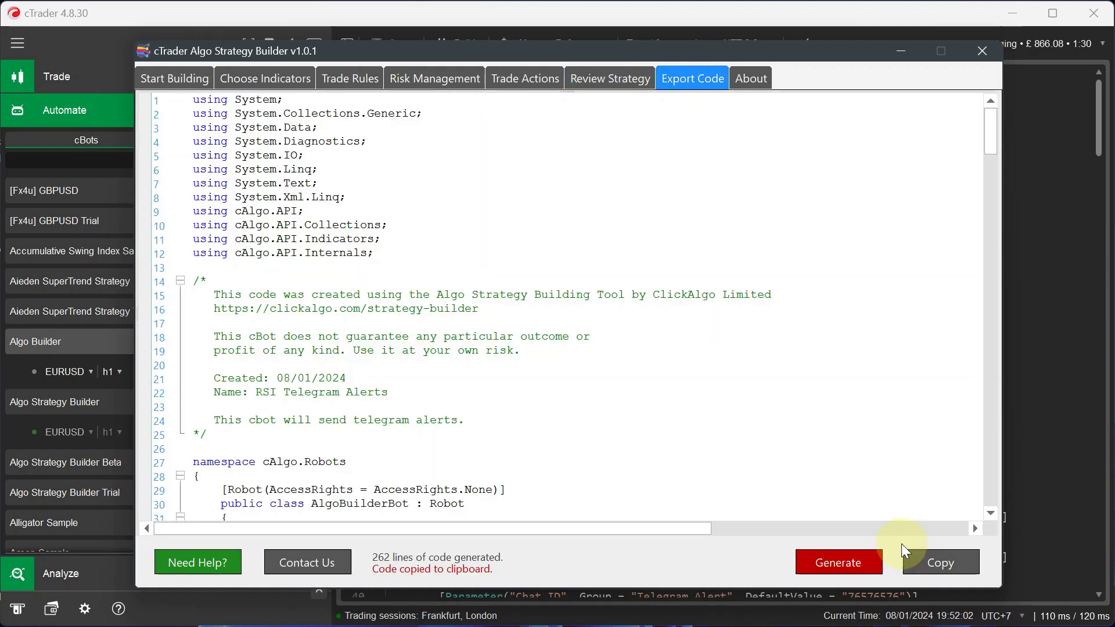
pyautogui.click(820, 566)
pyautogui.scroll(15, 660, 348)
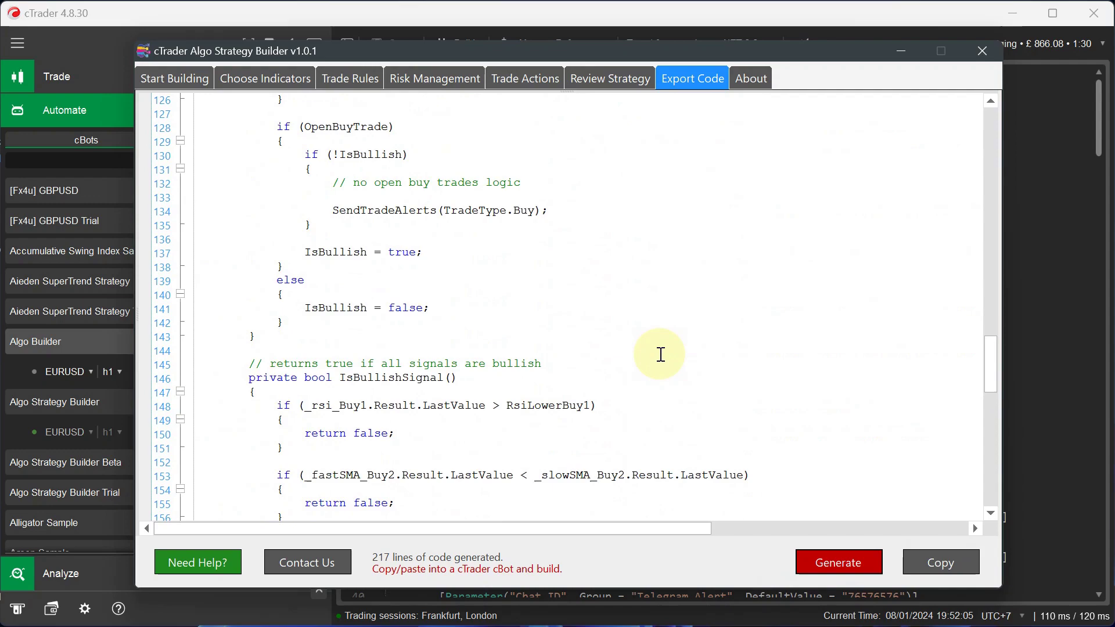
pyautogui.scroll(20, 661, 354)
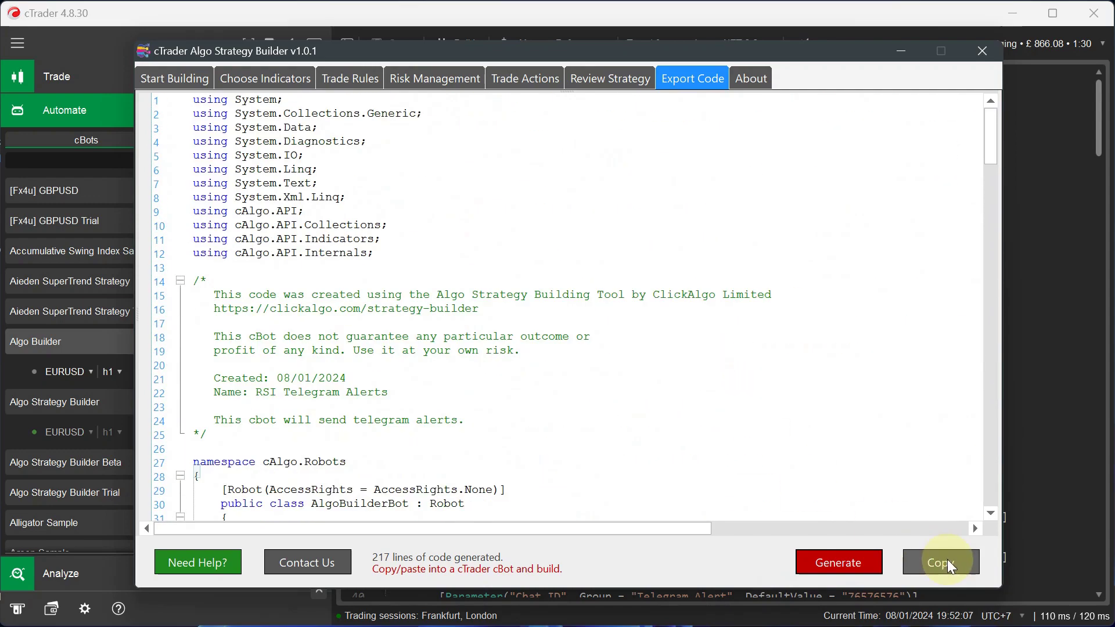
pyautogui.click(947, 560)
pyautogui.click(894, 51)
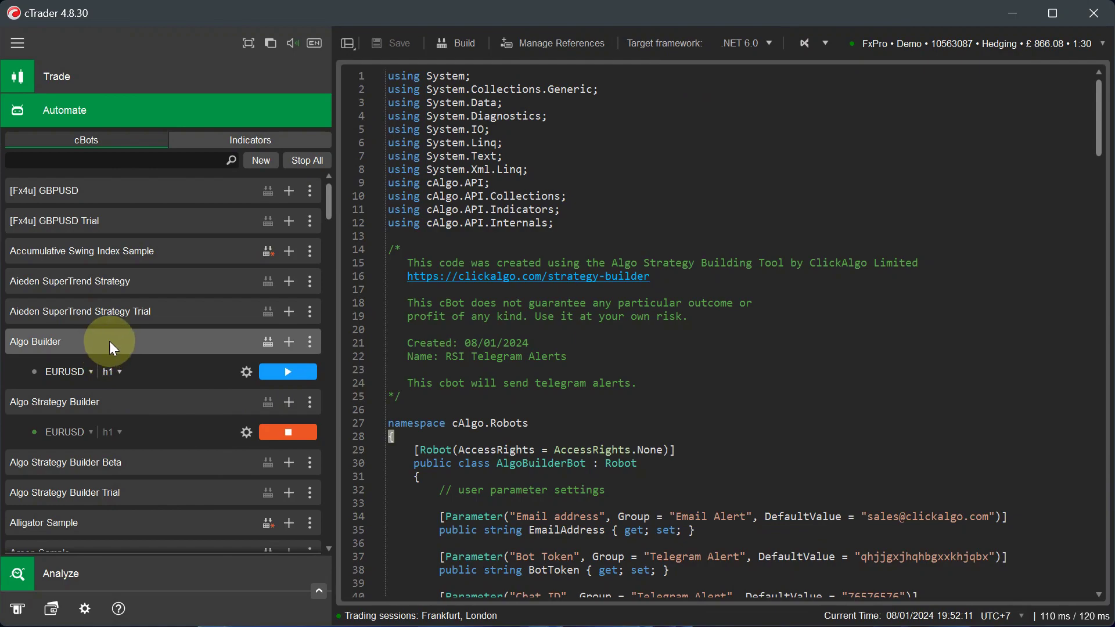
# - Replace all of the old cBot code in the editor with the newly generated code
pyautogui.click(789, 333)
pyautogui.hotkey('ctrl', 'a')
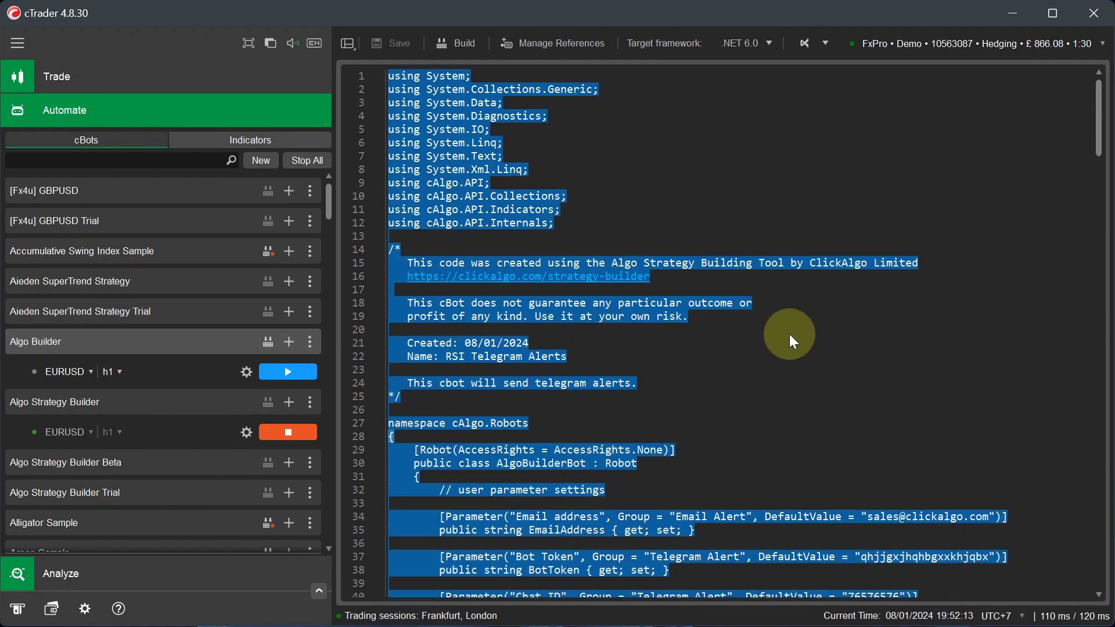
pyautogui.press('Delete')
pyautogui.hotkey('ctrl', 'v')
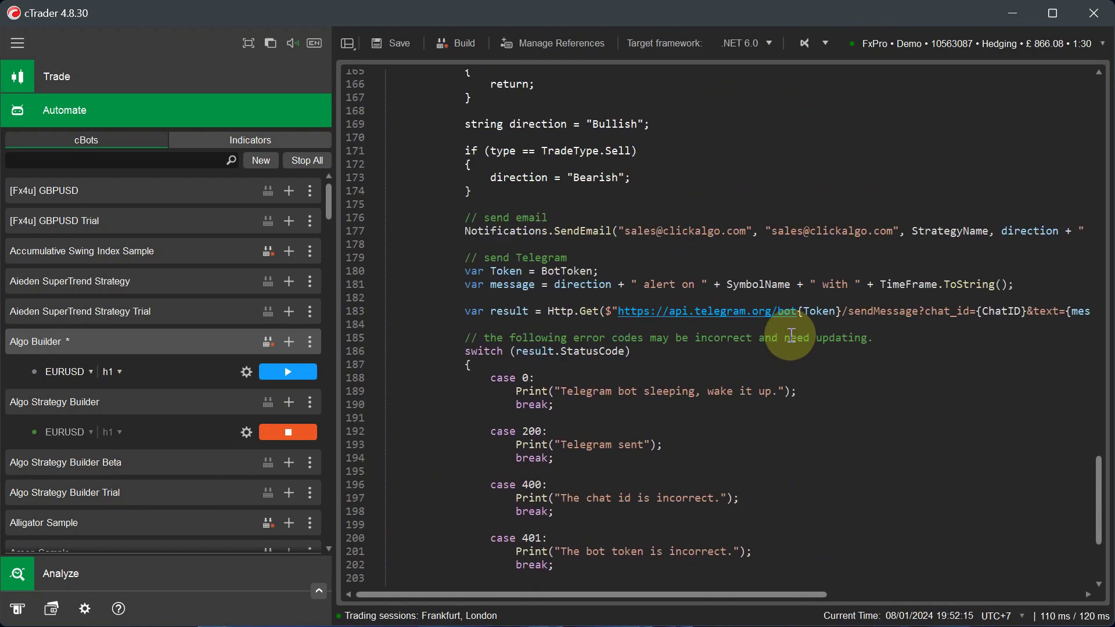
# - Check the pasted RSI and 14/100 SMA indicator declarations, then build the Algo Builder cBot
pyautogui.scroll(20, 792, 335)
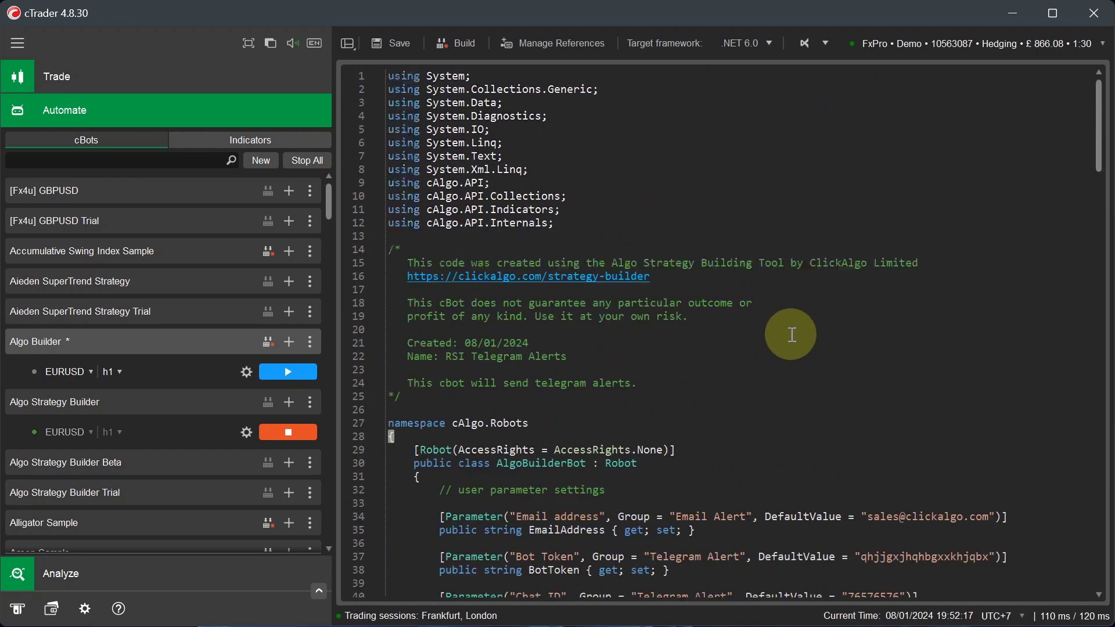
pyautogui.scroll(-10, 791, 335)
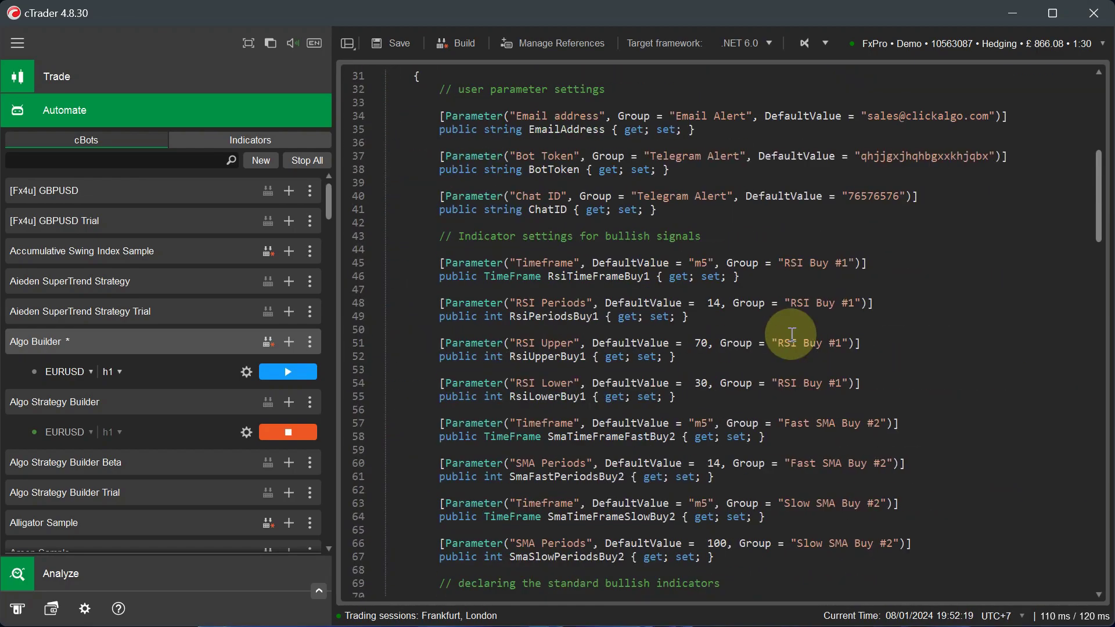
pyautogui.scroll(-8, 587, 439)
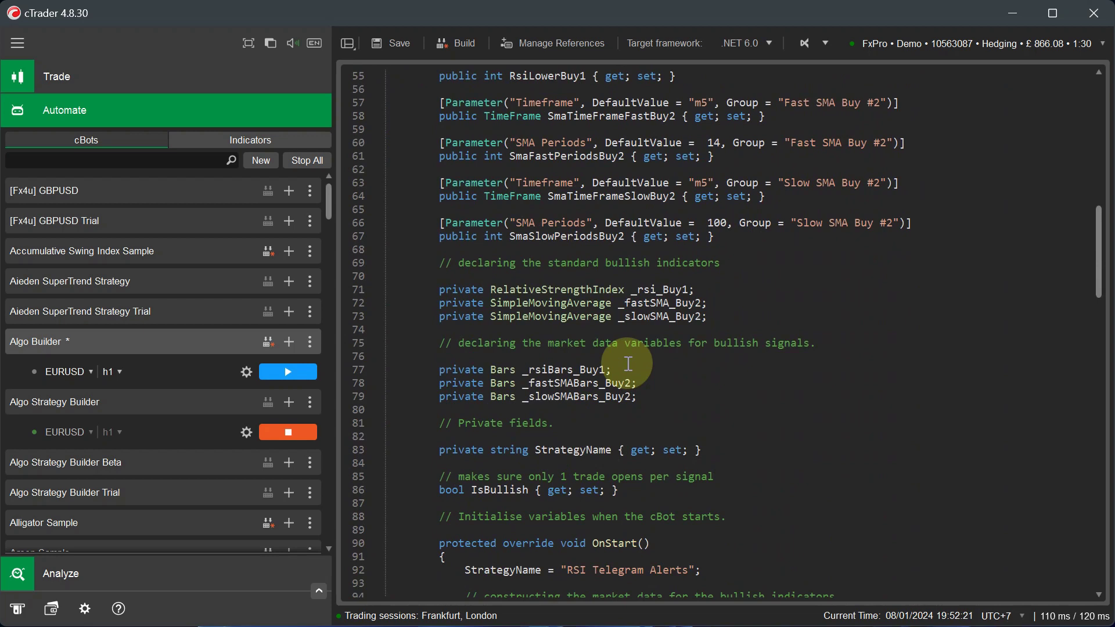
pyautogui.moveTo(400, 289); pyautogui.dragTo(745, 311)
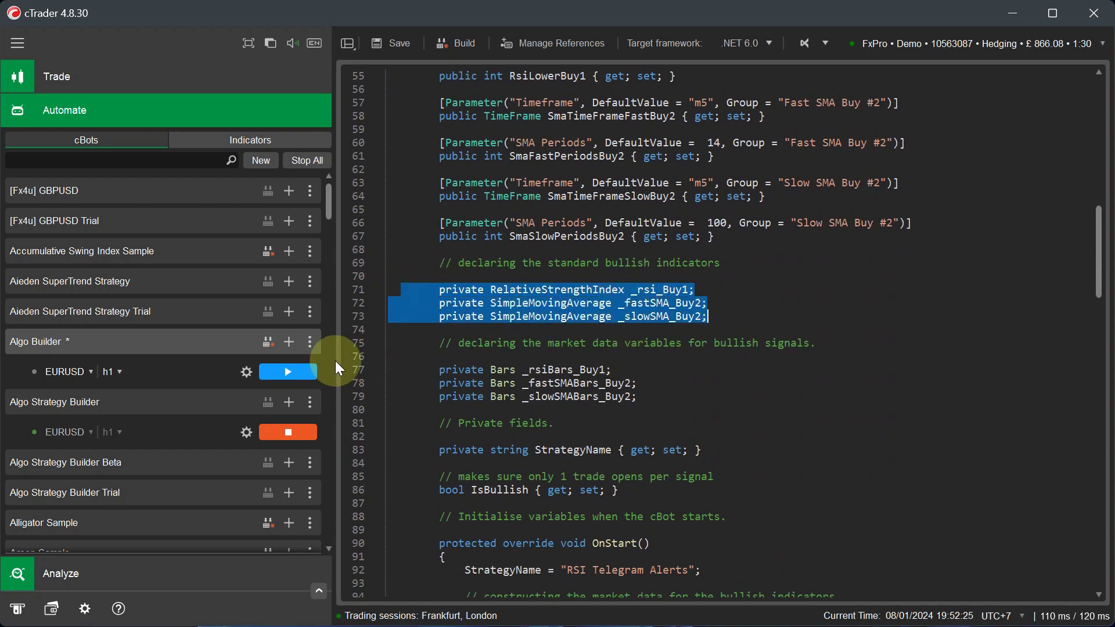
pyautogui.click(267, 341)
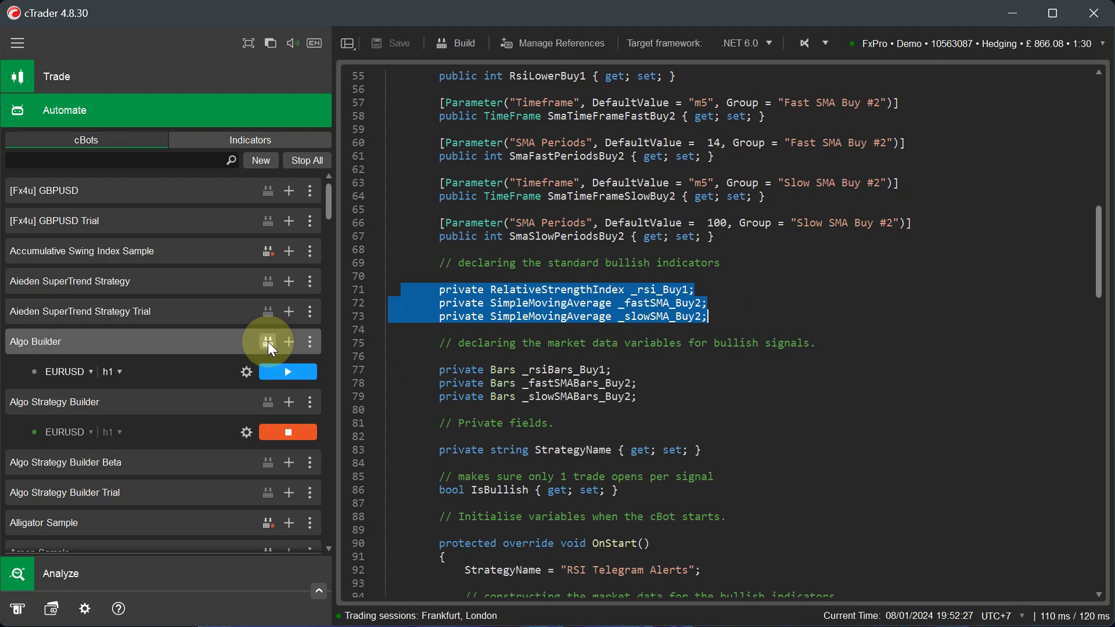
pyautogui.click(220, 372)
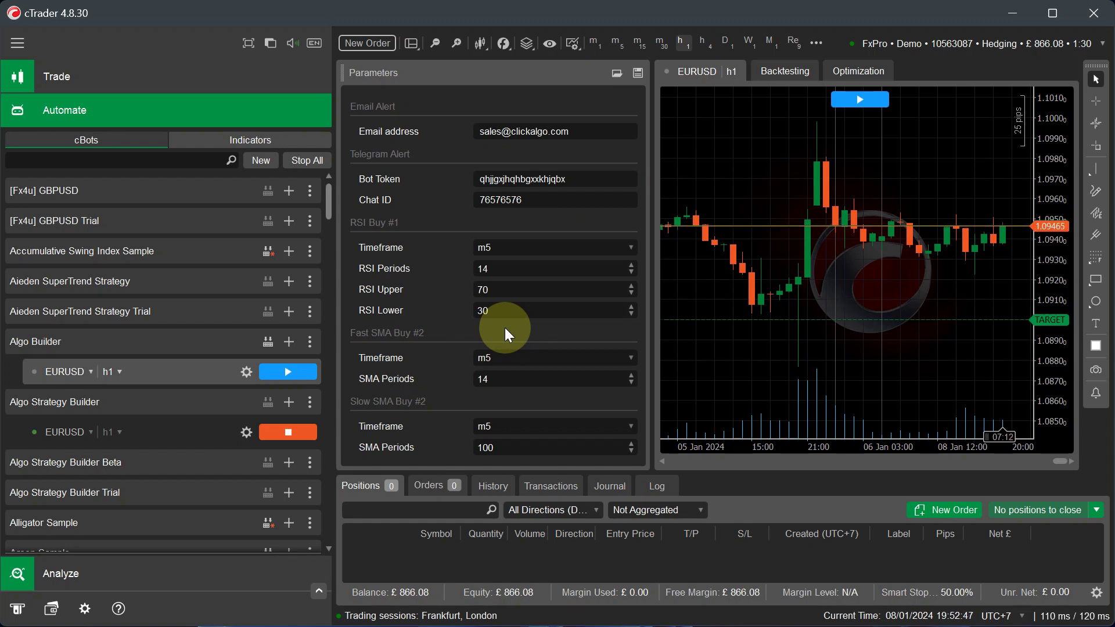
pyautogui.click(179, 345)
pyautogui.click(651, 423)
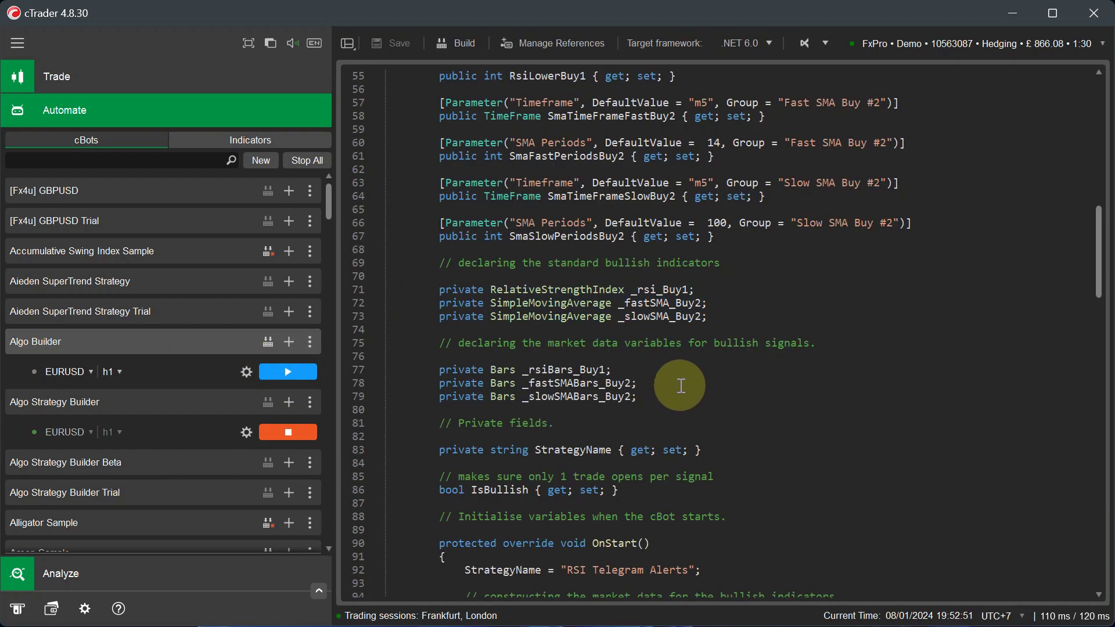
pyautogui.scroll(-3, 699, 367)
pyautogui.scroll(-20, 698, 368)
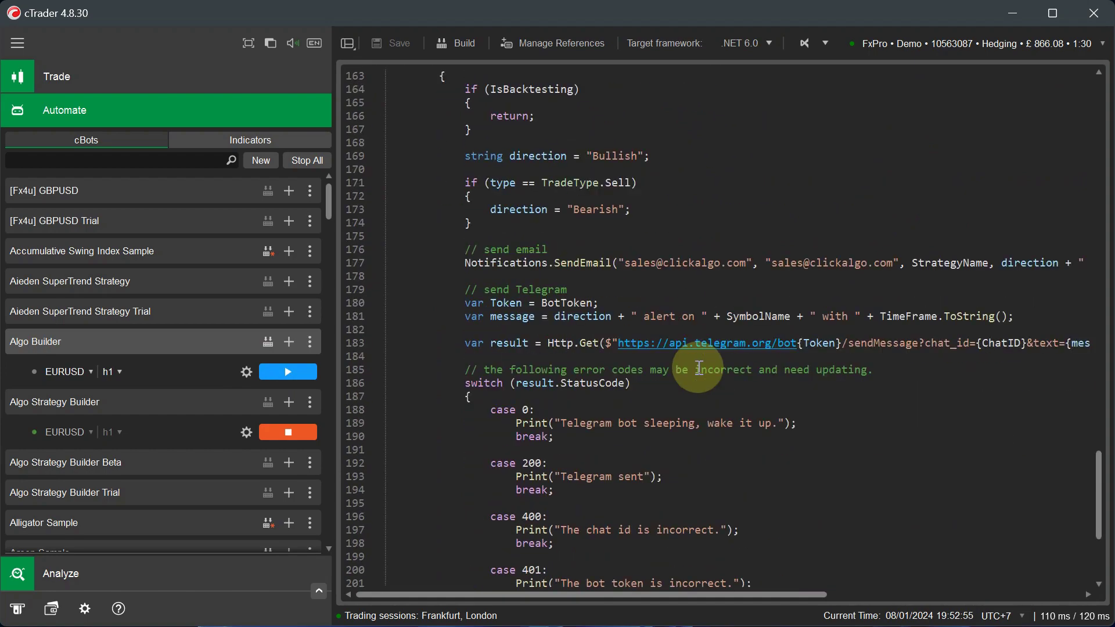
pyautogui.scroll(20, 699, 368)
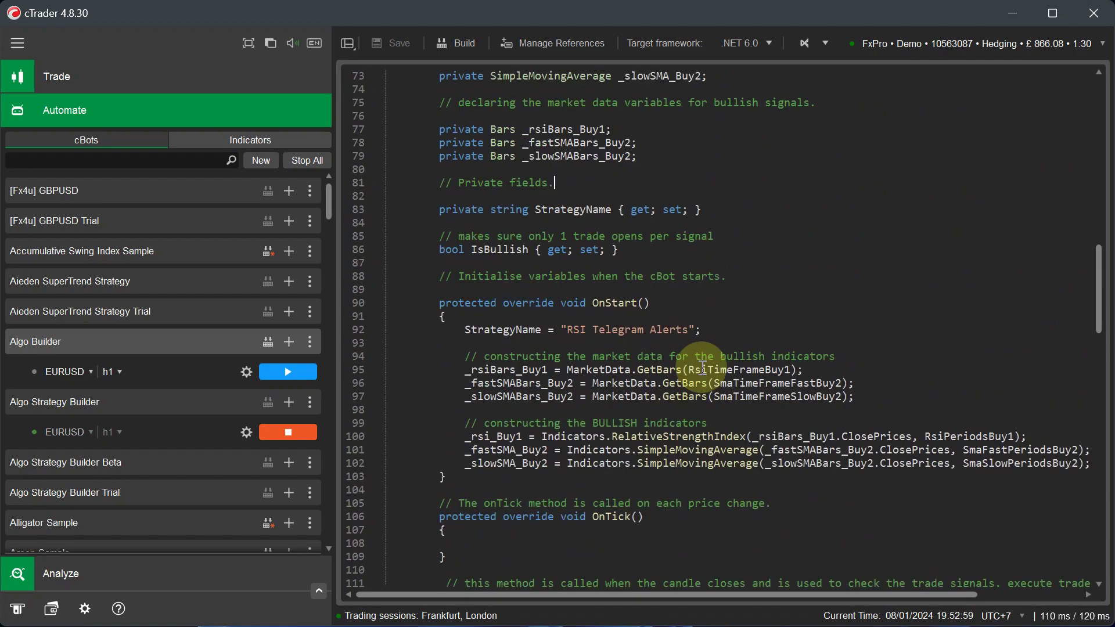
pyautogui.scroll(20, 703, 368)
pyautogui.scroll(-20, 701, 367)
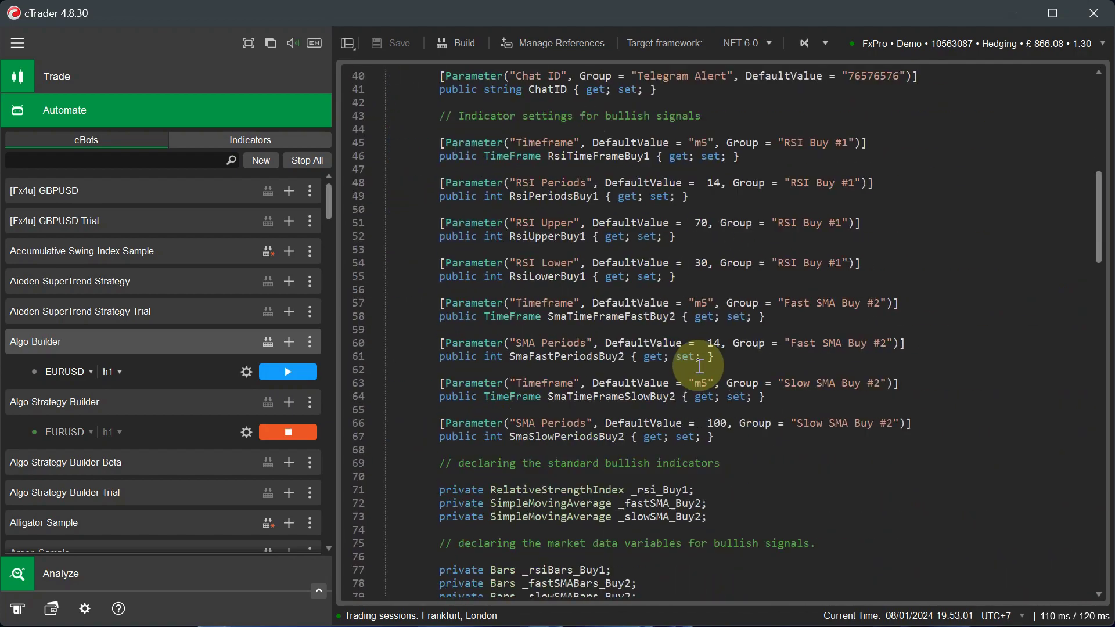
pyautogui.scroll(-20, 699, 365)
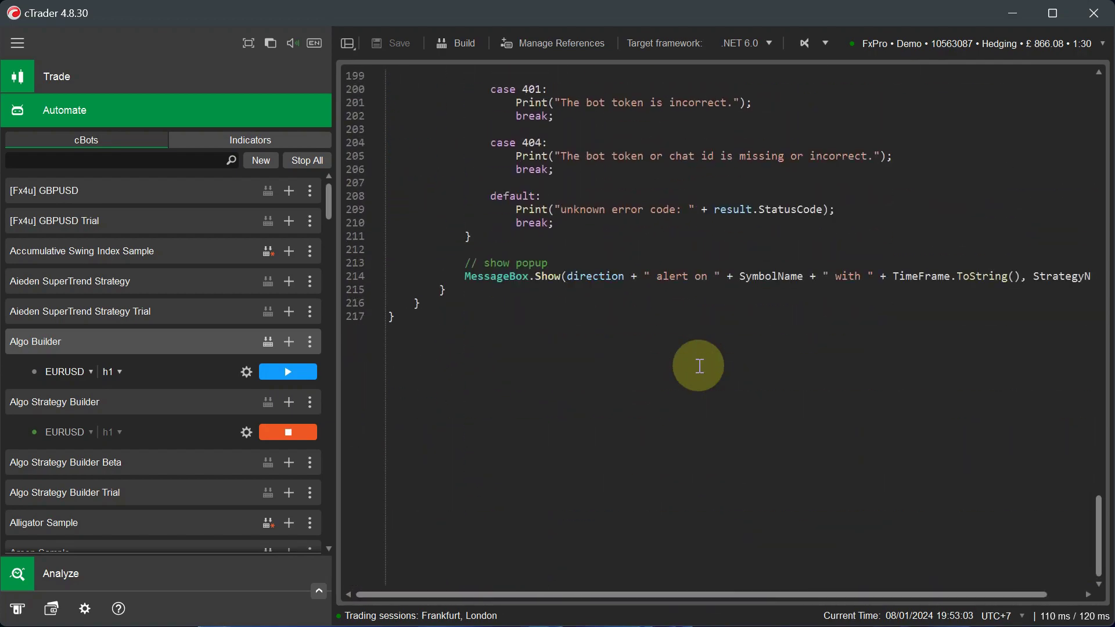
pyautogui.scroll(20, 699, 366)
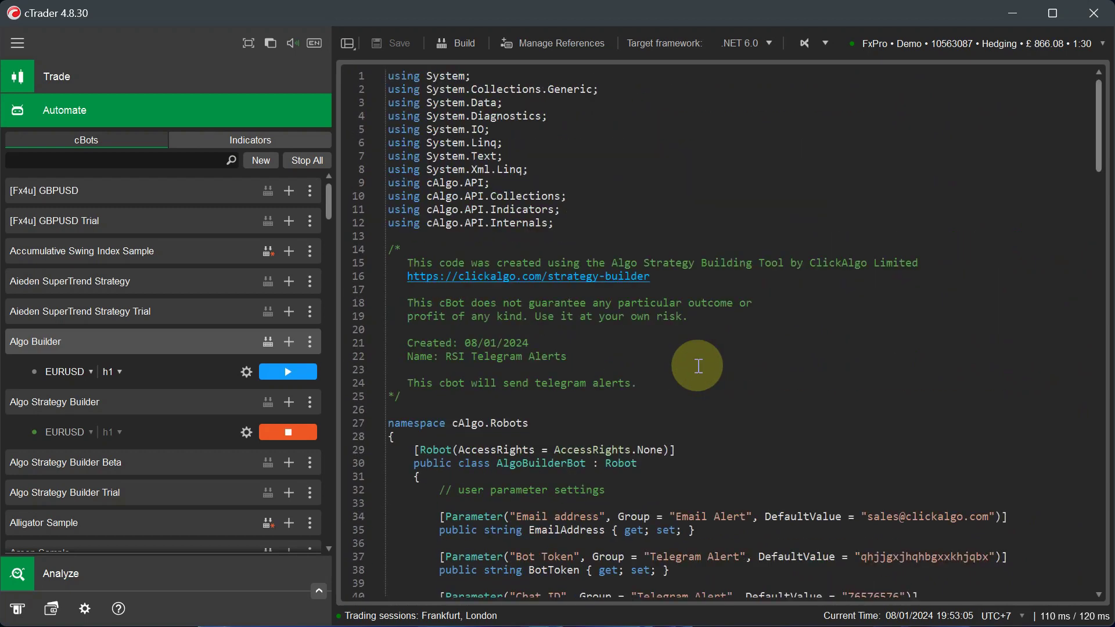